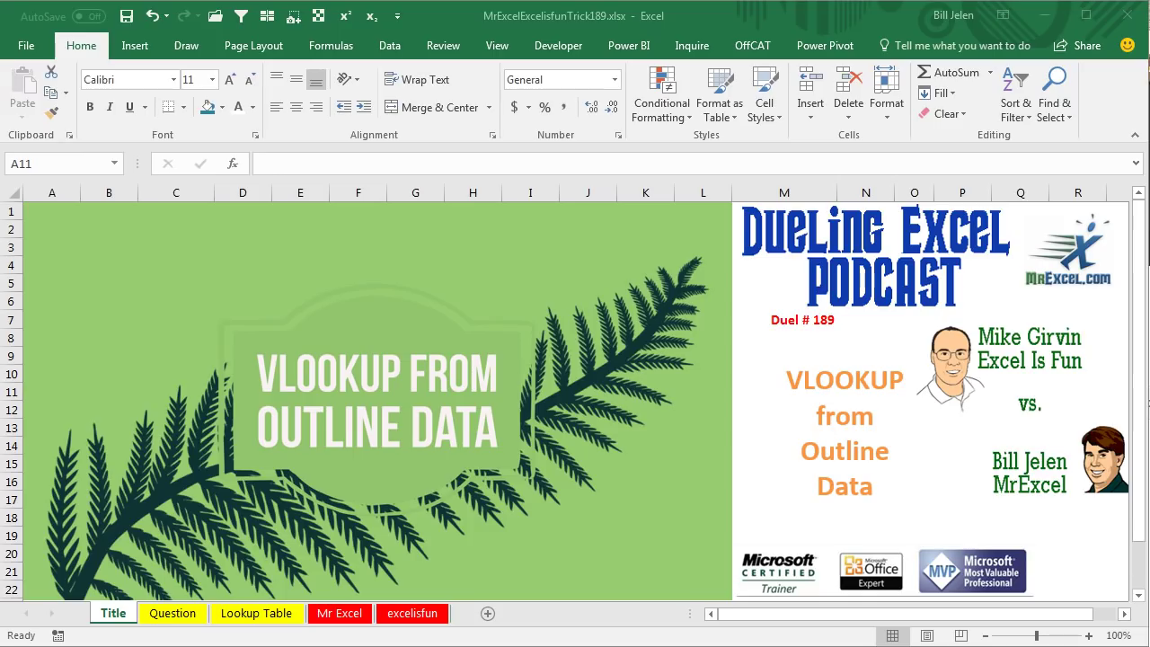
Step: Examine the Question sheet's request, the country codes on the Lookup Table sheet, and the example of the expected result in columns M:N
left_click(162, 618)
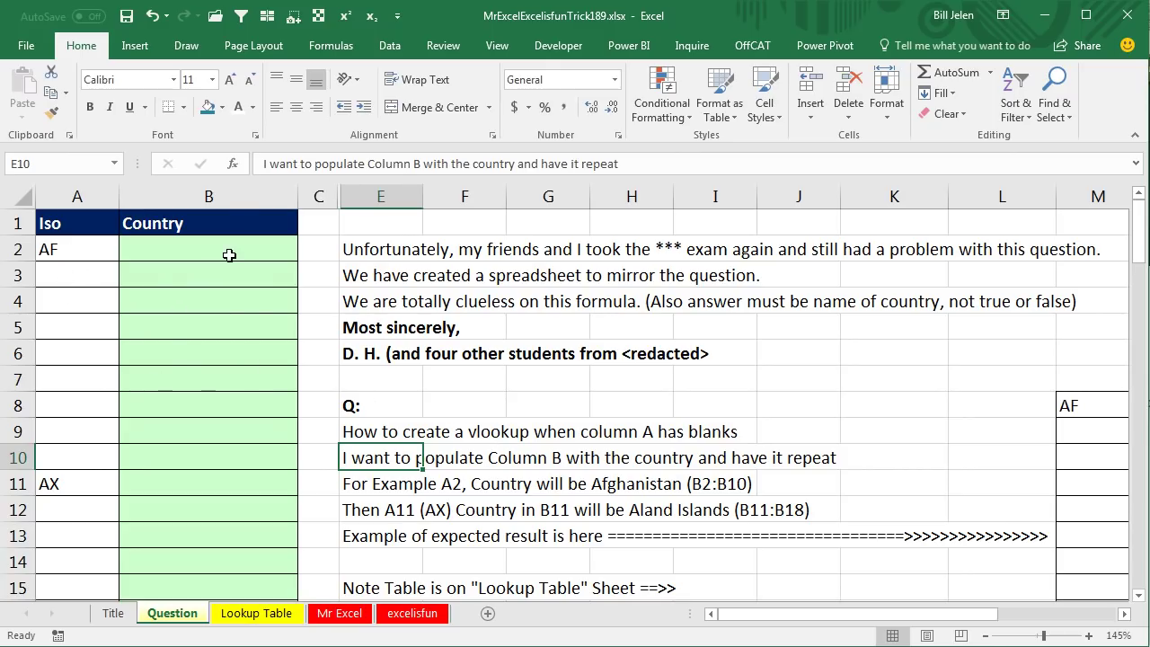
left_click(252, 614)
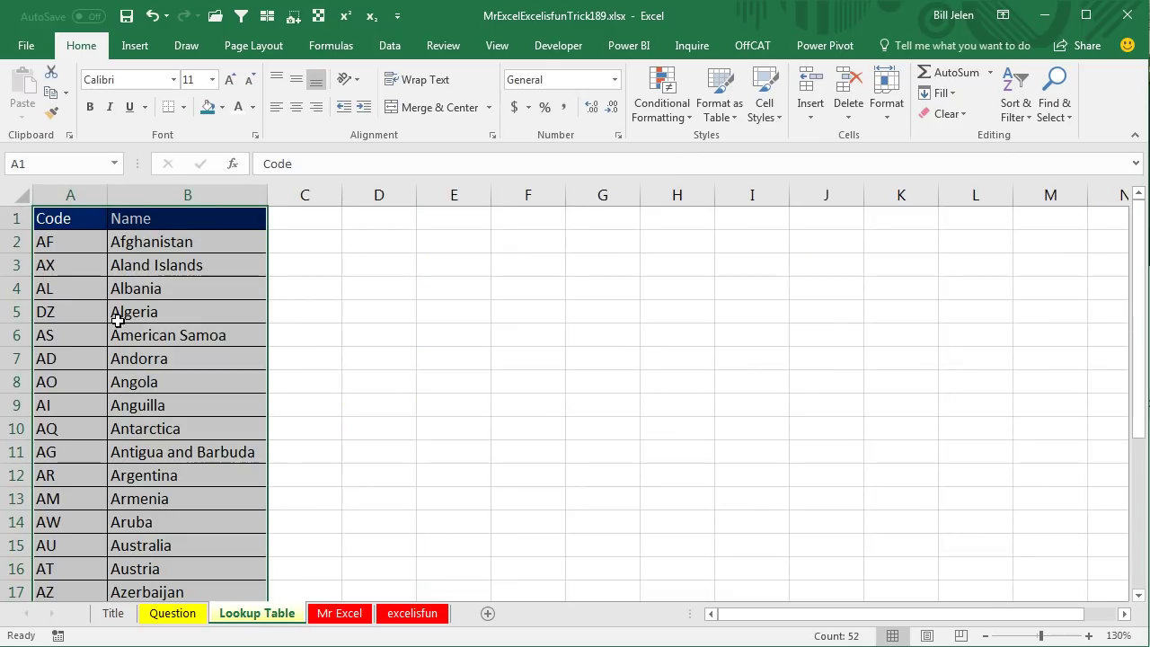
left_click(170, 615)
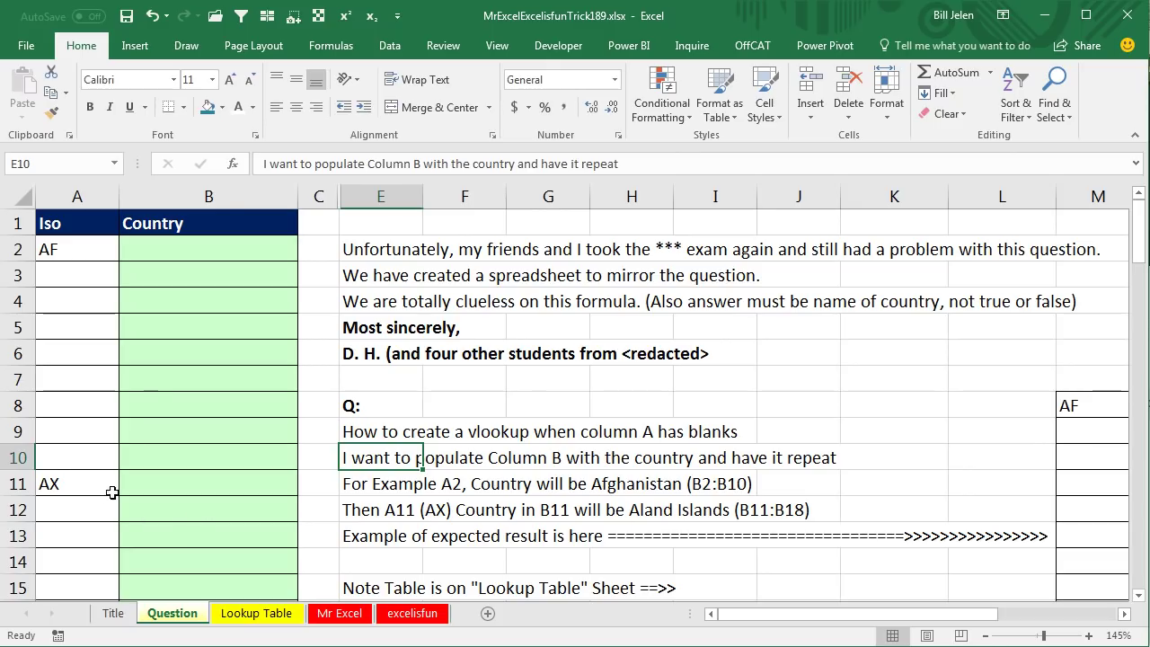
left_click(1124, 614)
left_click(1124, 614)
scroll(1061, 512, "down", 5)
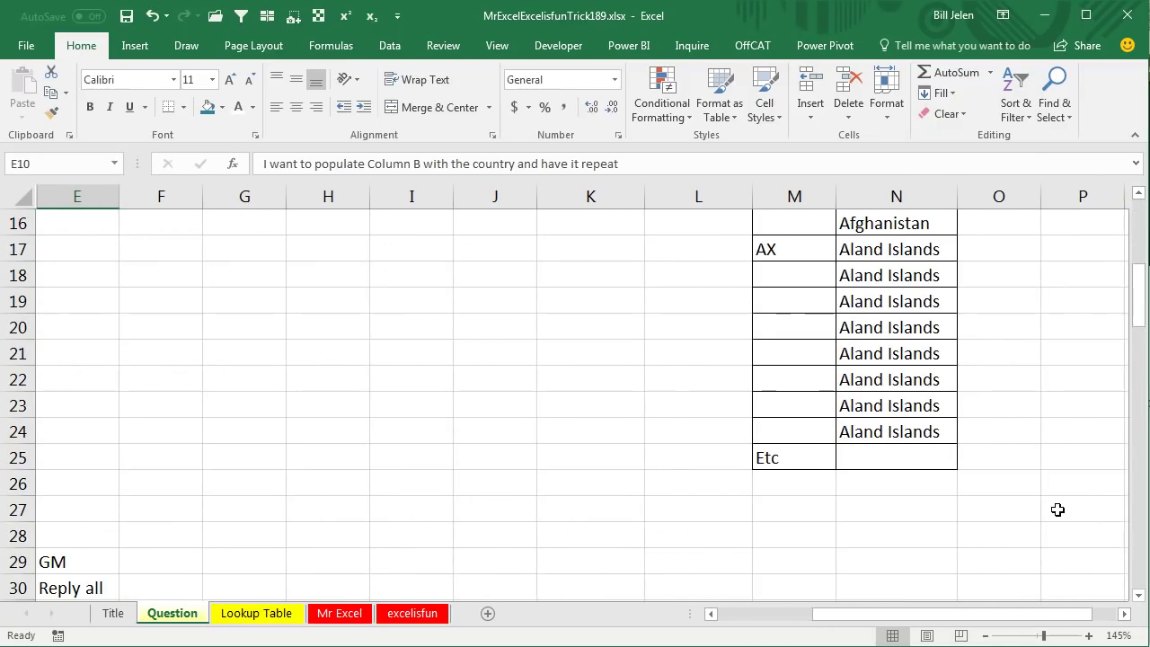
scroll(1058, 510, "up", 2)
scroll(1058, 510, "up", 4)
left_click_drag(908, 614, 813, 614)
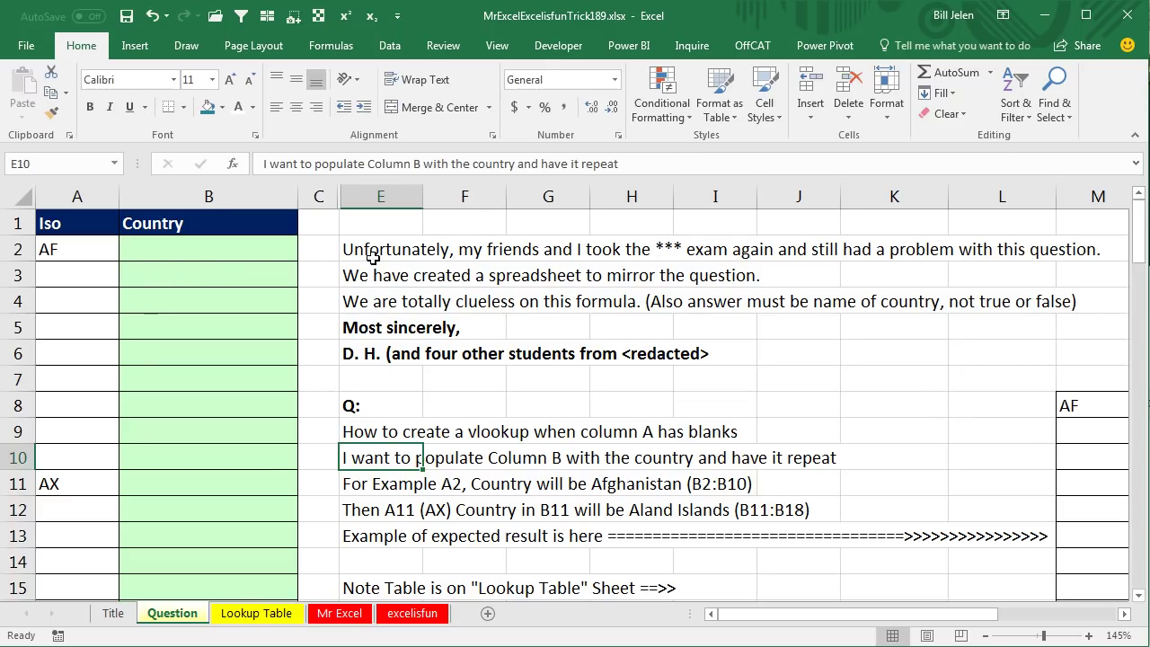
Step: Enter =VLOOKUP(A2,'Lookup Table'!$A$2:$B$26,2,FALSE) in cell B2 of the Question sheet
left_click(164, 249)
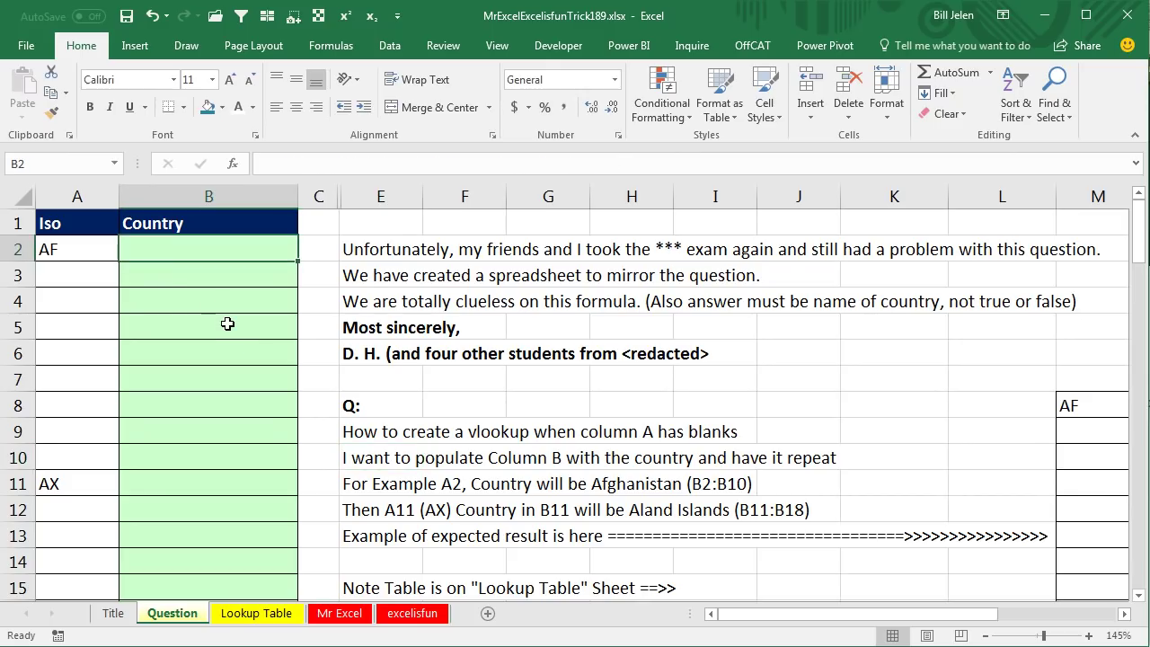
type("=VLOOKUP(")
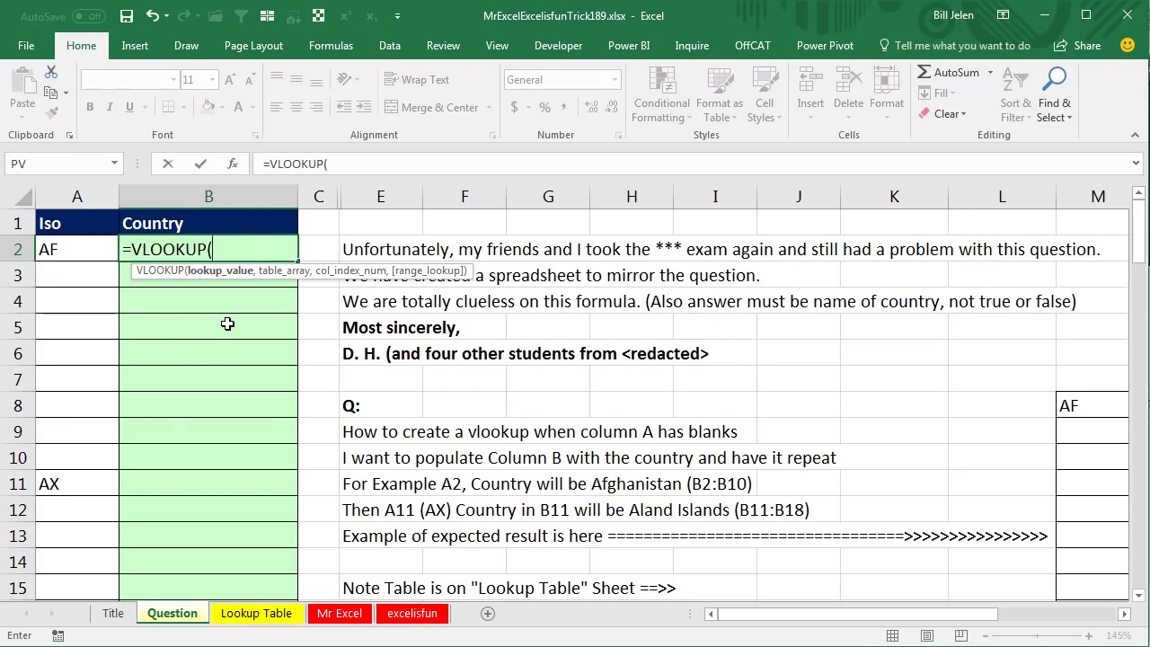
key("Left")
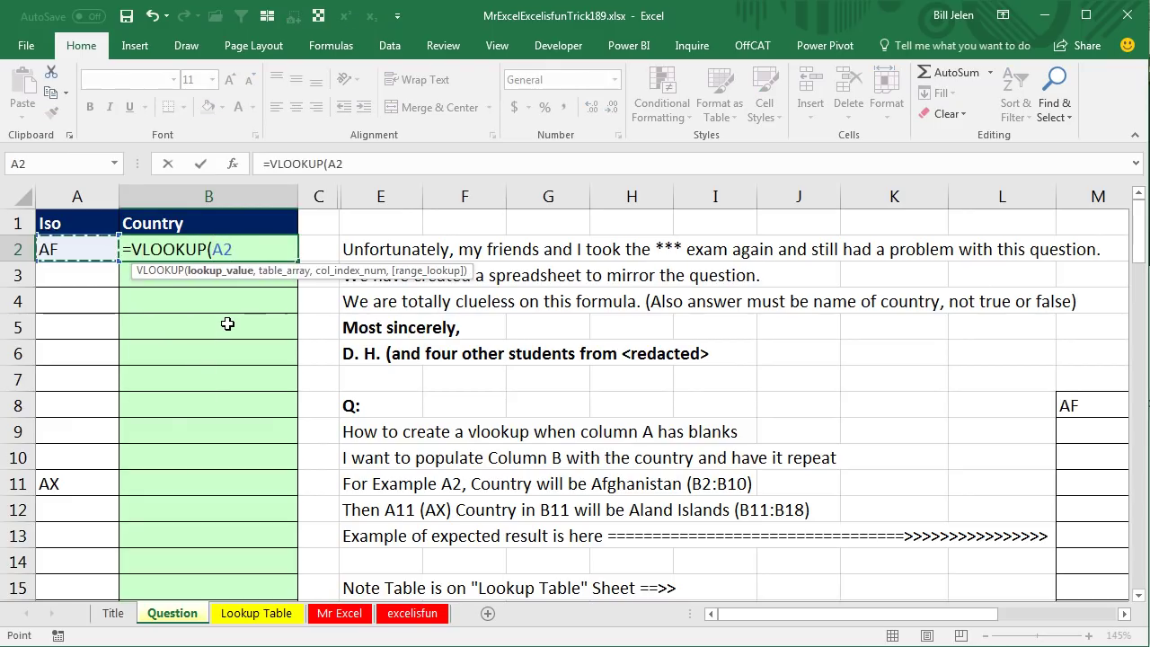
type(",")
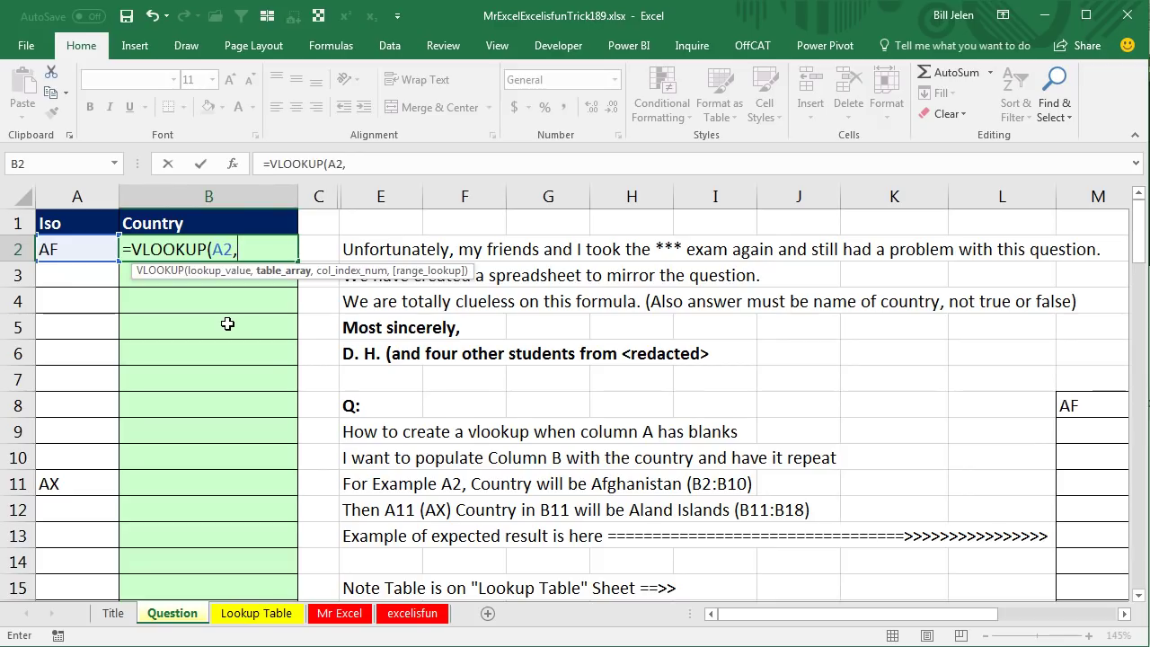
key("ctrl+Page_Down")
key("Down")
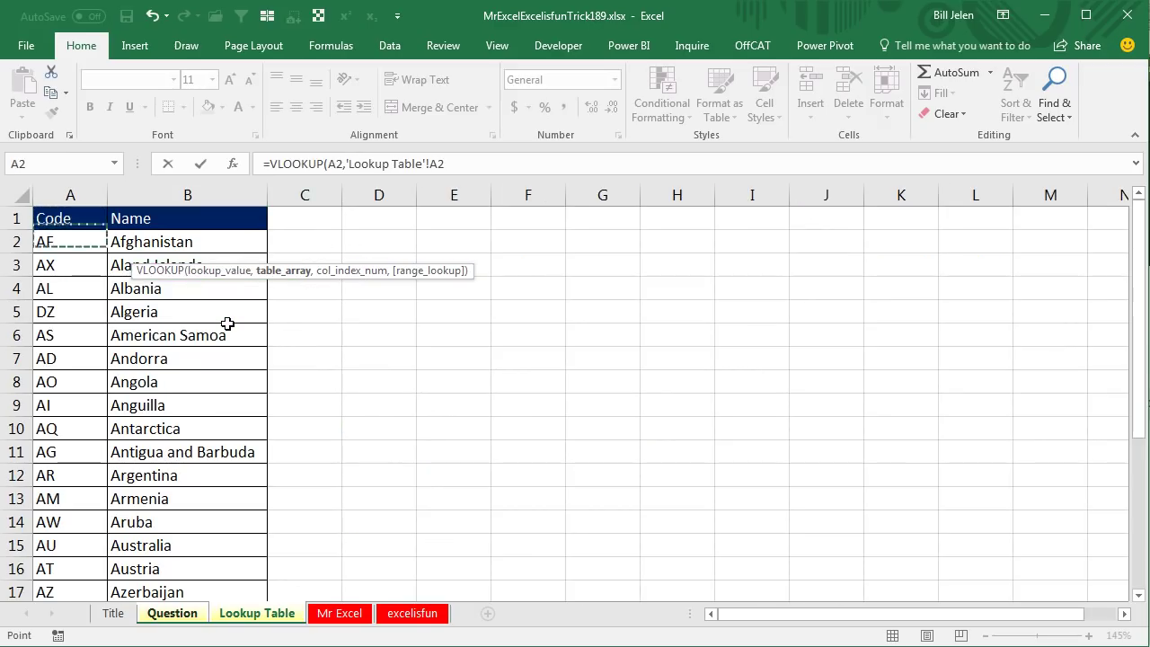
key("ctrl+shift+Down")
key("ctrl+shift+Right")
key("F4")
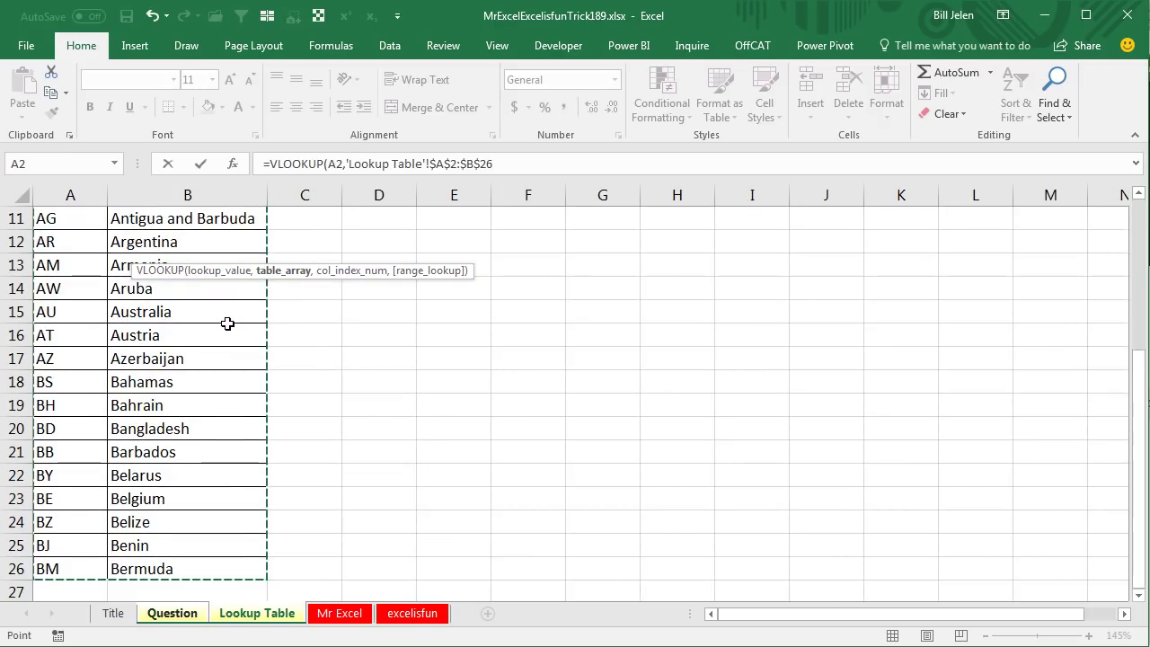
type(",2,Fa")
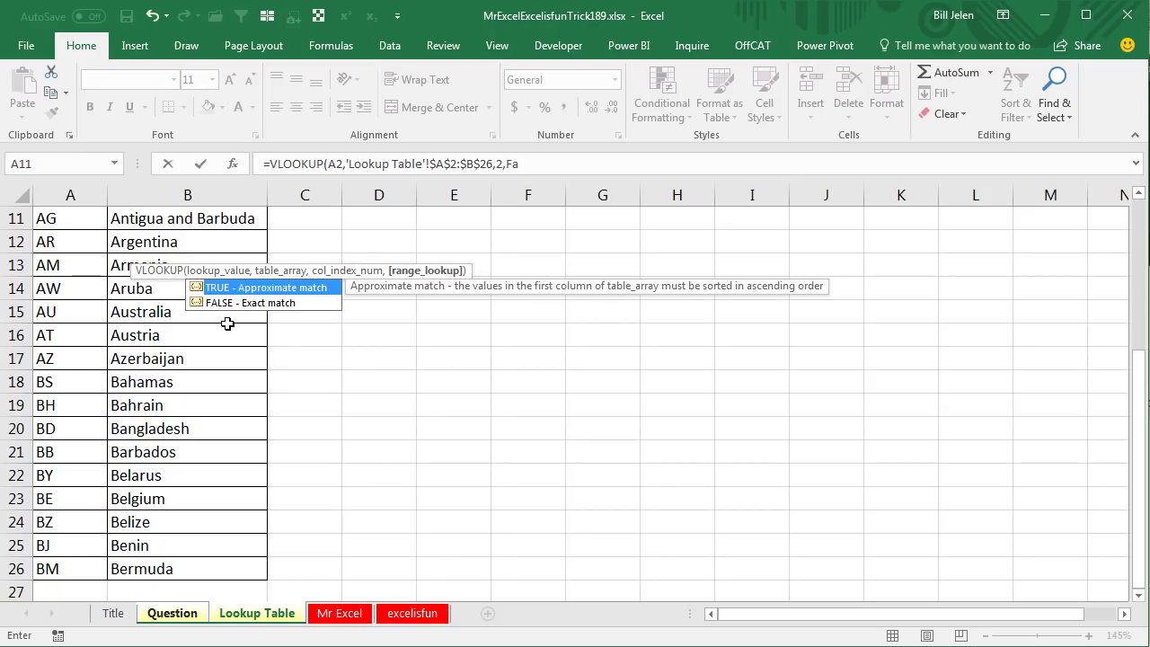
type("lse)")
key("Return")
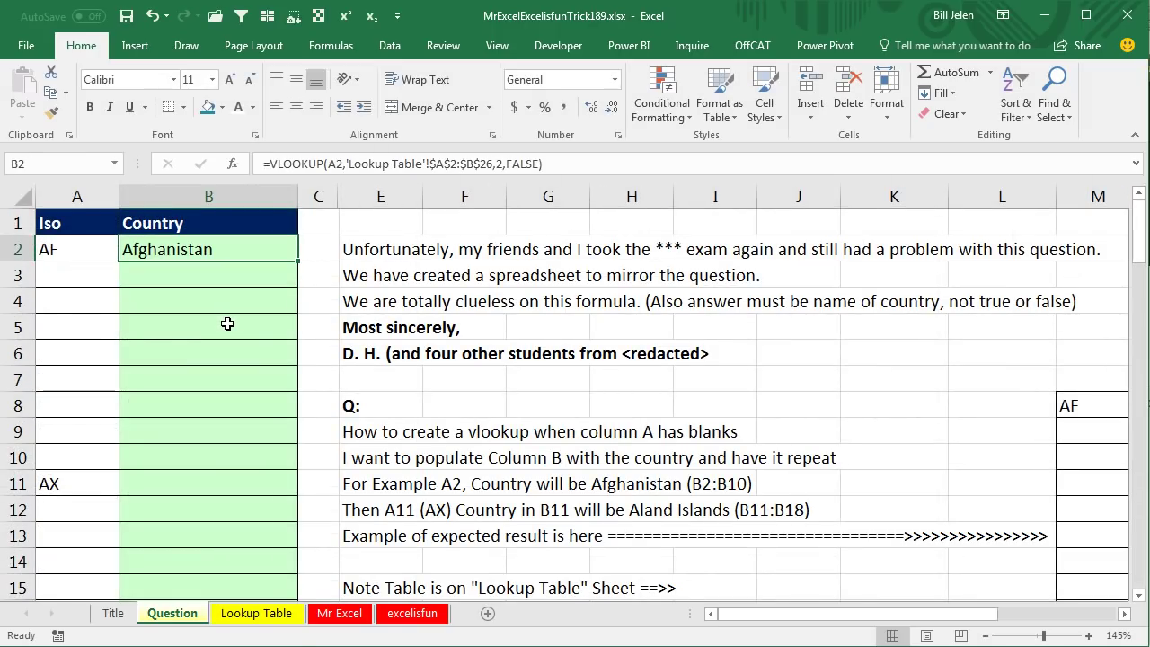
Step: Copy the B2 lookup formula to B11 and B3 to test it beside a filled and a blank Iso cell
key("ctrl+c")
key("Down")
key("Down")
key("Down")
key("Down")
key("Down")
key("Down")
key("Down")
key("Down")
key("Down")
key("ctrl+v")
key("Up")
key("Up")
key("Up")
key("Up")
key("Up")
key("Up")
key("Up")
key("Up")
key("ctrl+v")
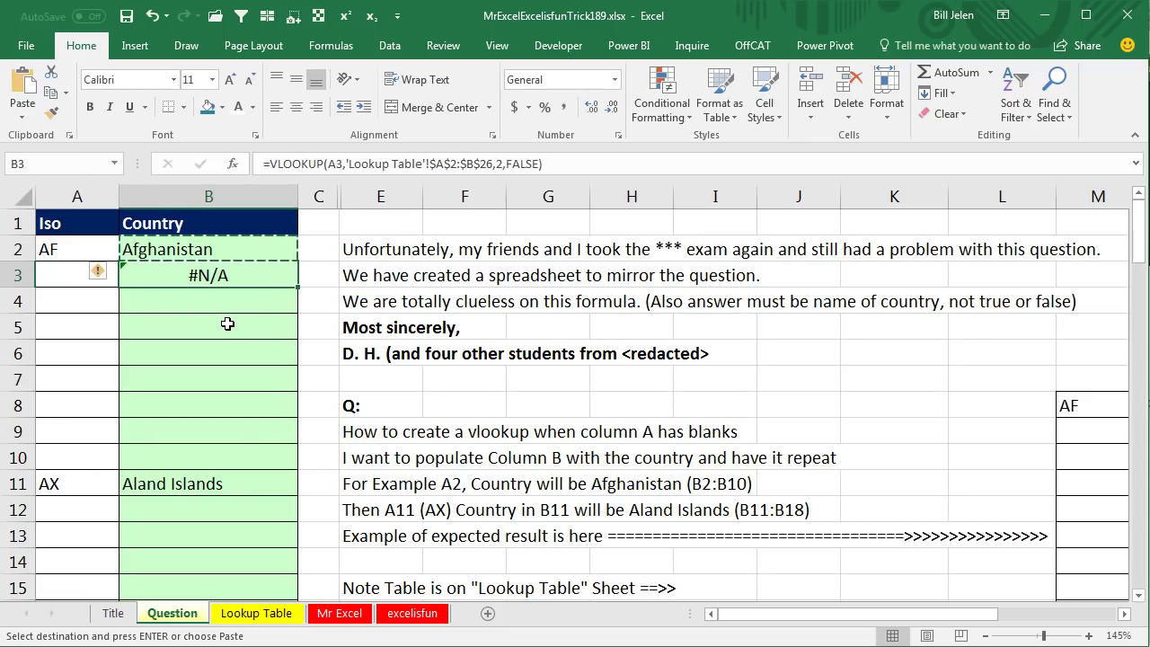
Step: Wrap the VLOOKUP in B2 in an IFNA function that falls back to the cell above, B1
key("Up")
key("F2")
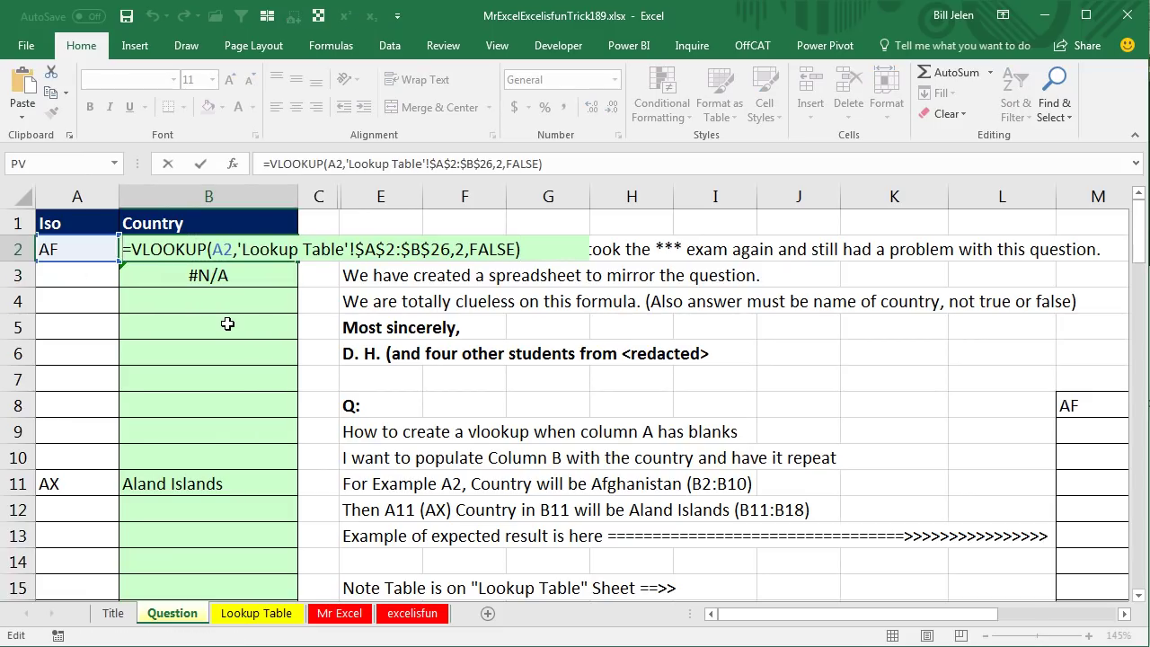
key("Home")
key("Right")
type("IFNA(")
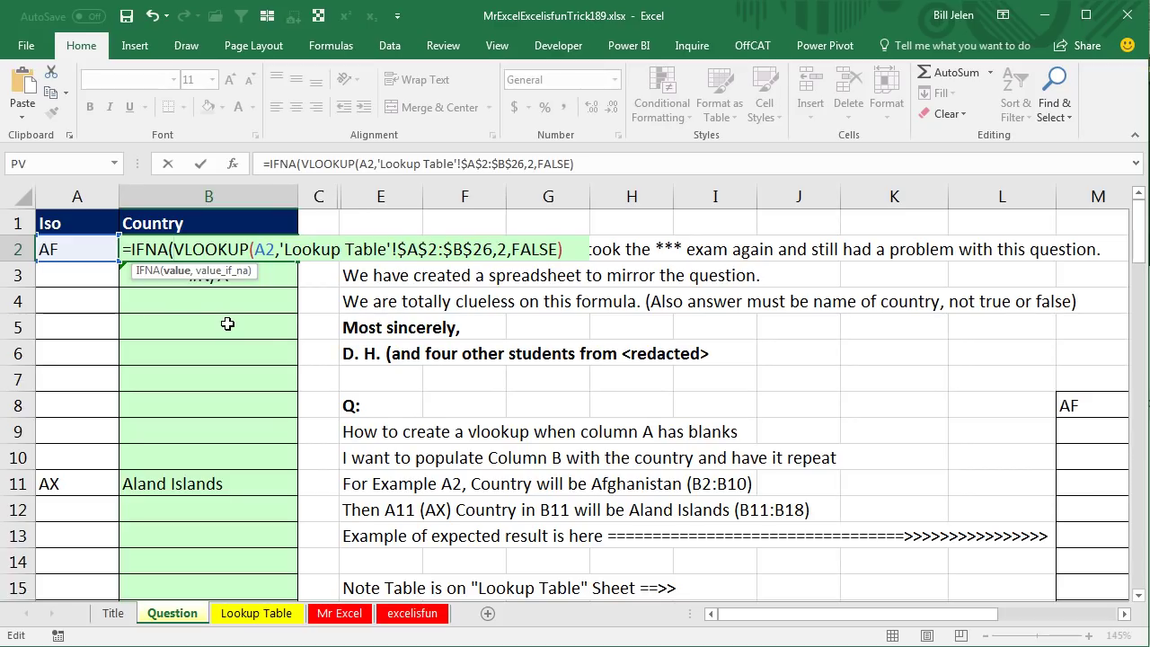
type(",")
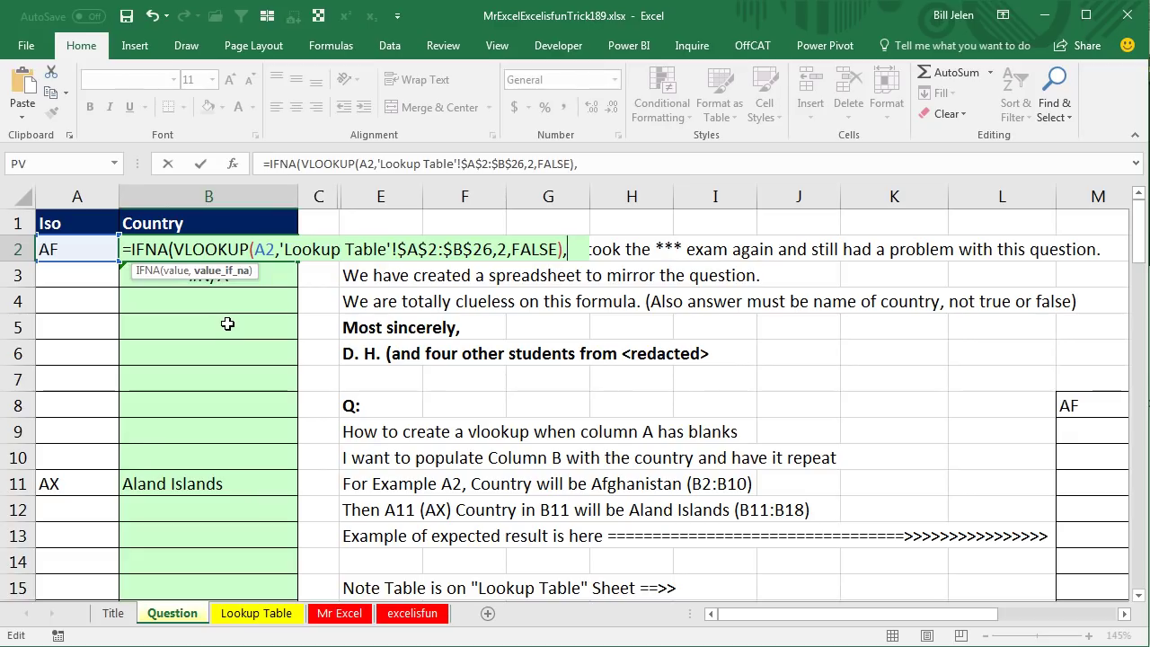
type("B1)")
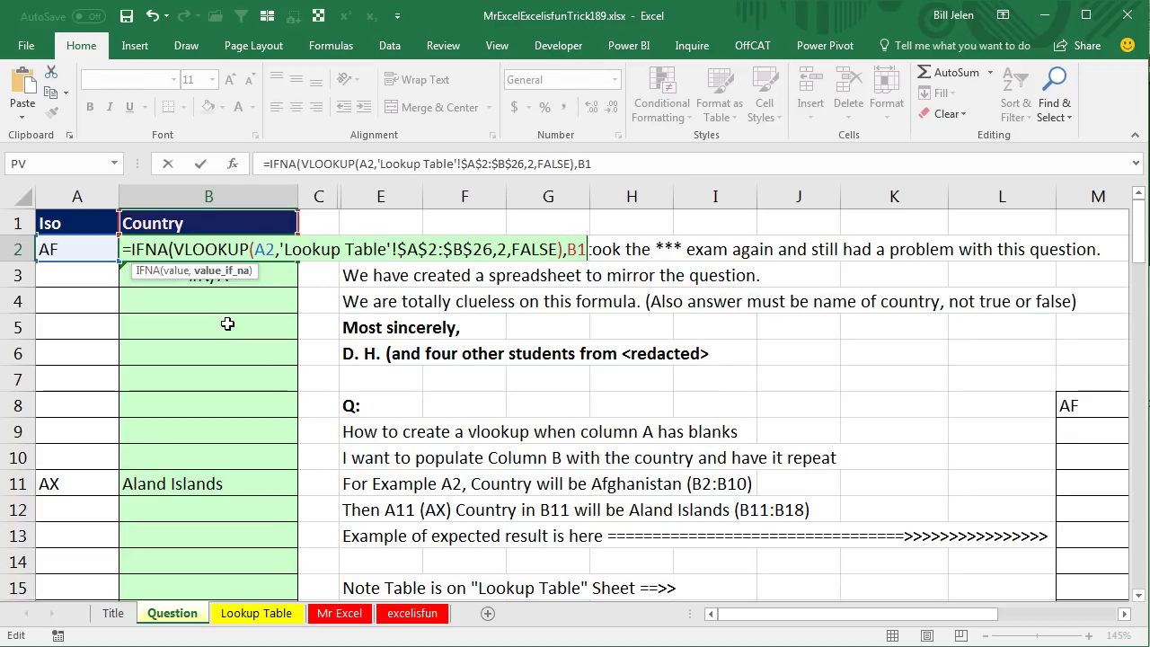
key("Return")
Step: Copy the IFNA formula from B2 down the Country column through B90
key("Up")
key("ctrl+c")
key("shift+Down")
key("shift+Down")
key("shift+Down")
key("shift+Down")
key("shift+Down")
key("shift+Down")
key("shift+Down")
key("shift+Down")
key("shift+Down")
key("shift+Down")
key("shift+Down")
key("shift+Down")
key("shift+Down")
key("shift+Down")
key("shift+Down")
key("shift+Down")
key("shift+Down")
key("shift+Down")
key("shift+Down")
key("shift+Down")
key("shift+Down")
key("shift+Down")
key("shift+Down")
key("shift+Down")
key("shift+Down")
key("shift+Down")
key("shift+Down")
key("shift+Down")
key("shift+Down")
key("shift+Down")
key("shift+Down")
key("shift+Down")
key("shift+Down")
key("shift+Down")
key("shift+Down")
key("shift+Down")
key("shift+Down")
key("shift+Down")
key("shift+Down")
key("shift+Down")
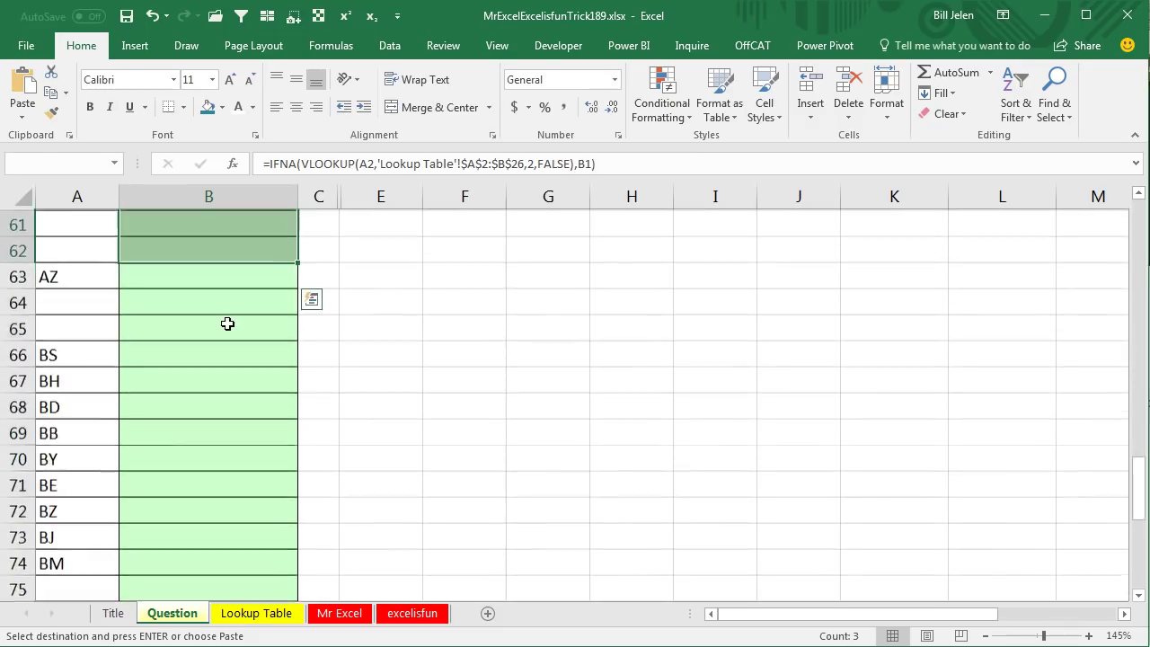
key("shift+Down")
key("shift+Down")
key("shift+Down")
key("shift+Down")
key("ctrl+v")
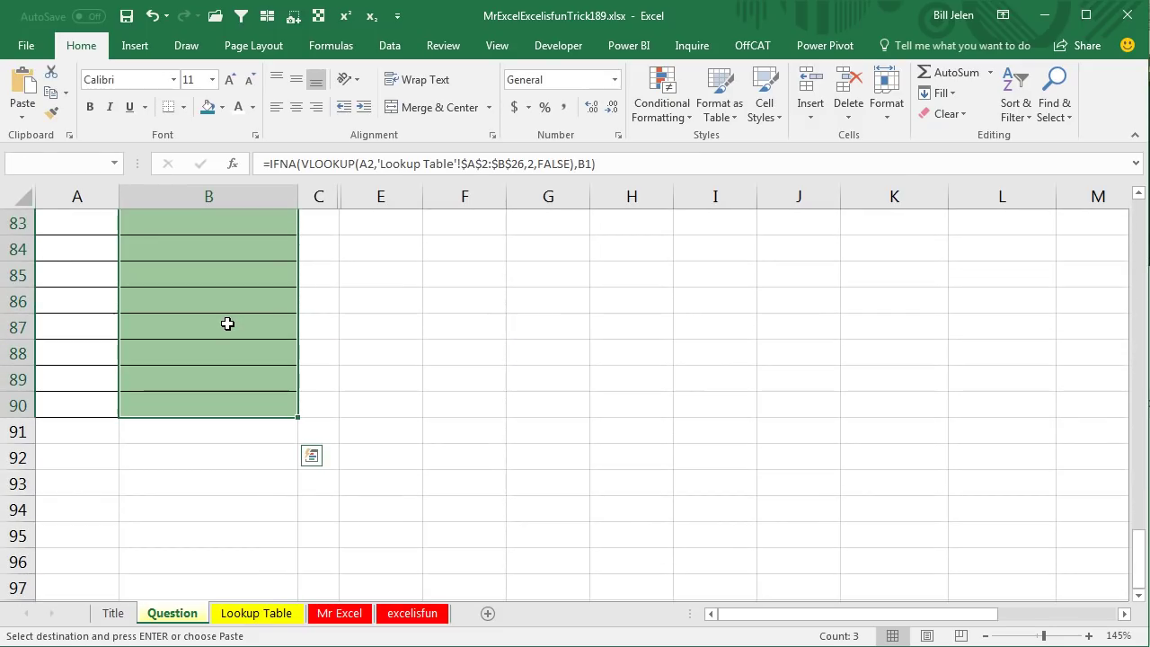
Step: Check the copied IFNA formulas down the Country column as far as B56, and review the one in B2
key("ctrl+BackSpace")
key("Up")
key("Down")
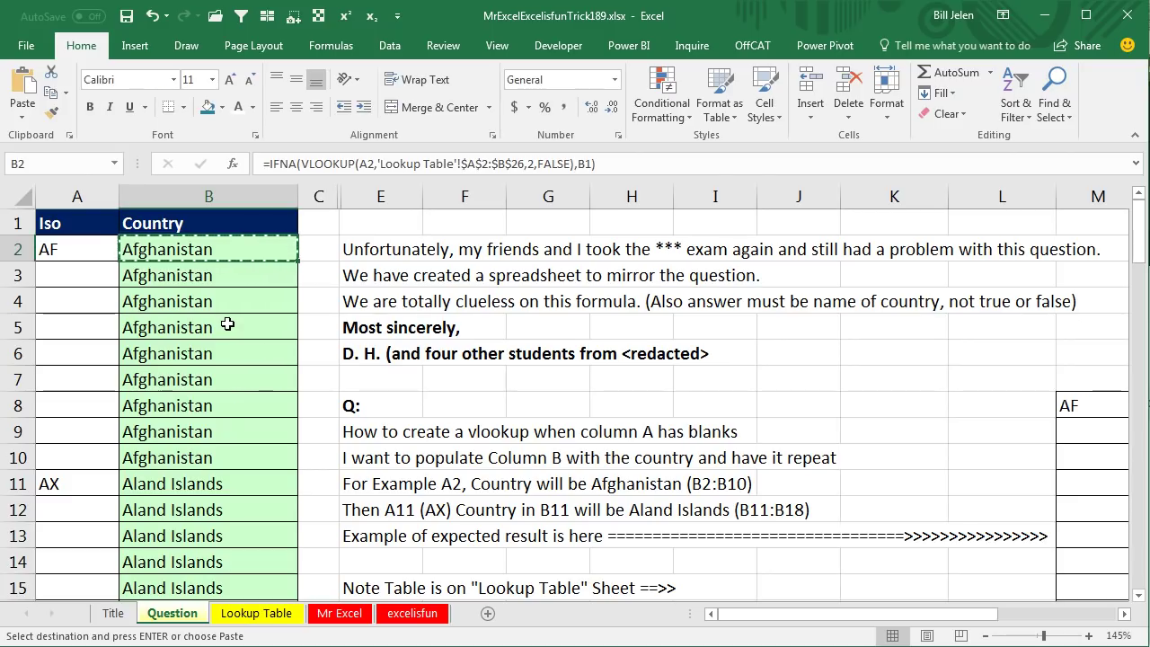
key("Down")
key("Down")
key("Down")
key("Down")
key("Down")
key("Down")
key("Down")
key("Down")
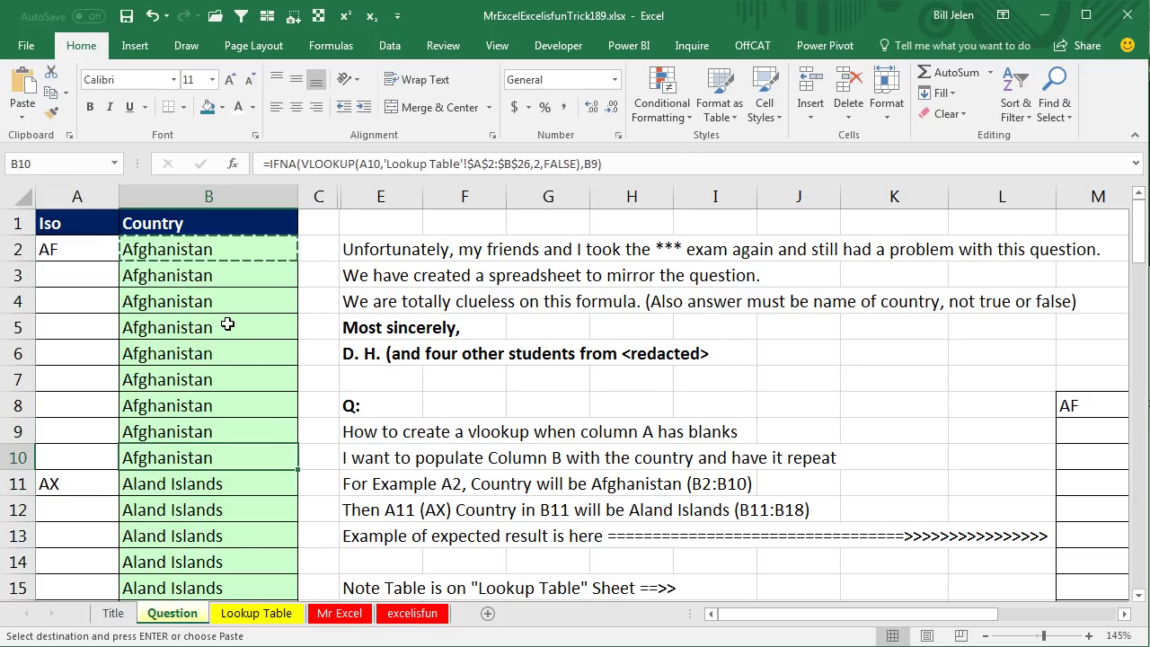
key("Down")
key("Down")
key("Down")
key("Down")
key("Down")
key("Down")
key("Down")
key("Down")
key("Down")
key("Down")
key("Down")
key("Down")
key("Down")
key("Down")
key("Down")
key("Down")
key("Down")
key("Down")
key("Down")
key("Down")
key("Down")
key("Down")
key("Down")
key("Down")
key("Down")
key("Down")
key("Down")
key("Down")
key("Down")
key("Down")
key("Down")
key("Down")
key("Down")
key("Down")
key("Down")
key("Down")
key("Down")
key("Down")
key("Down")
key("Down")
key("Down")
key("Down")
key("Down")
key("Down")
key("Down")
key("Down")
key("Down")
key("Down")
key("Down")
key("Down")
key("Down")
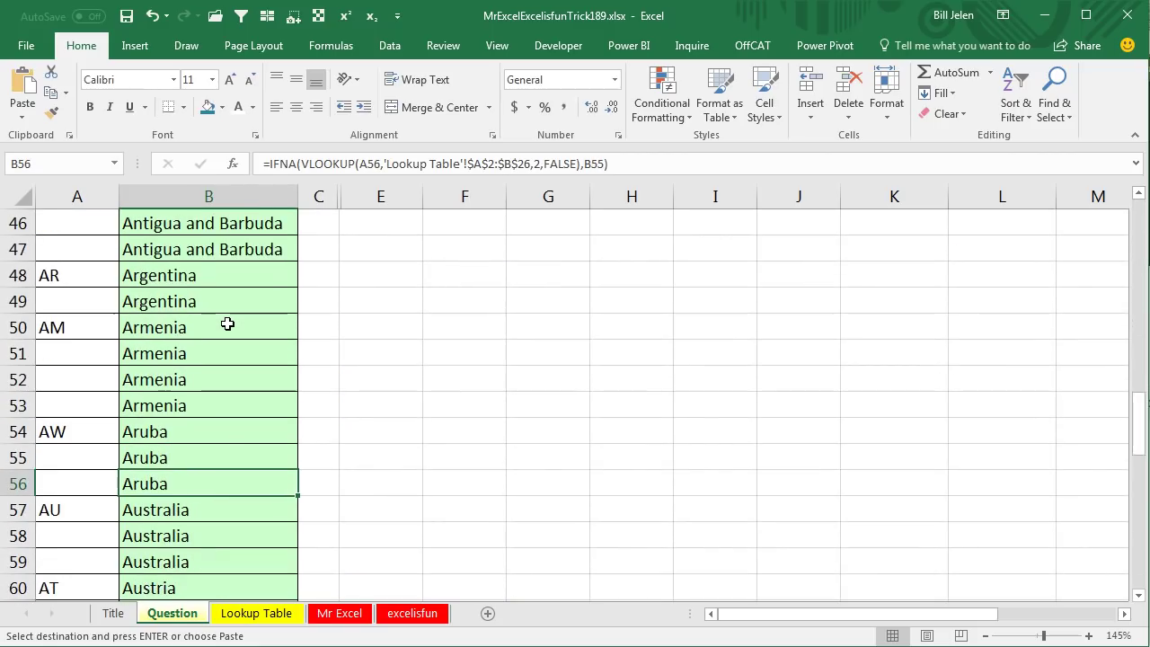
key("ctrl+Home")
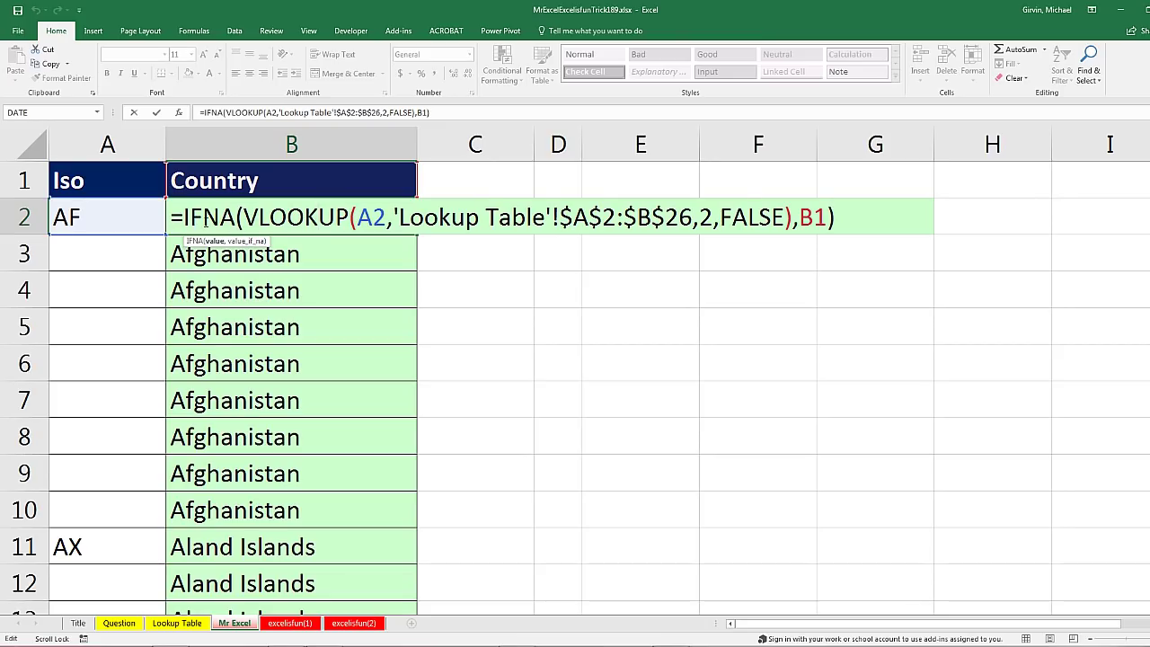
key("ctrl+Return")
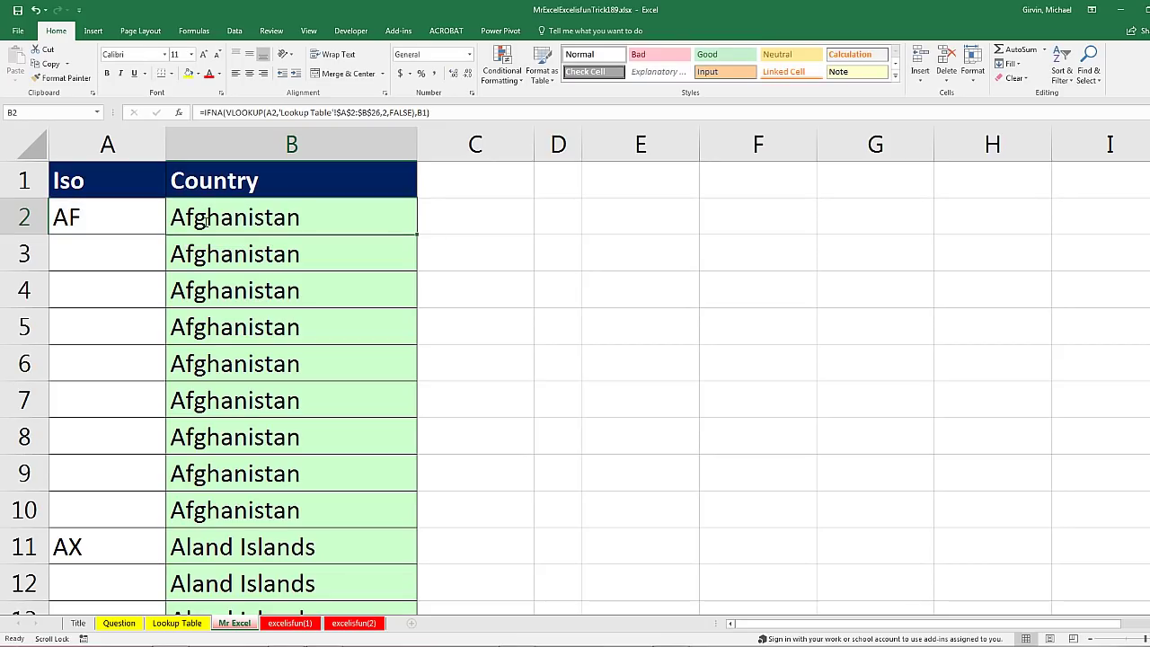
Step: Go to the excelisfun(1) sheet and examine the empty Country cells beside the AF and AX codes and the blank Iso cells below them
left_click(289, 625)
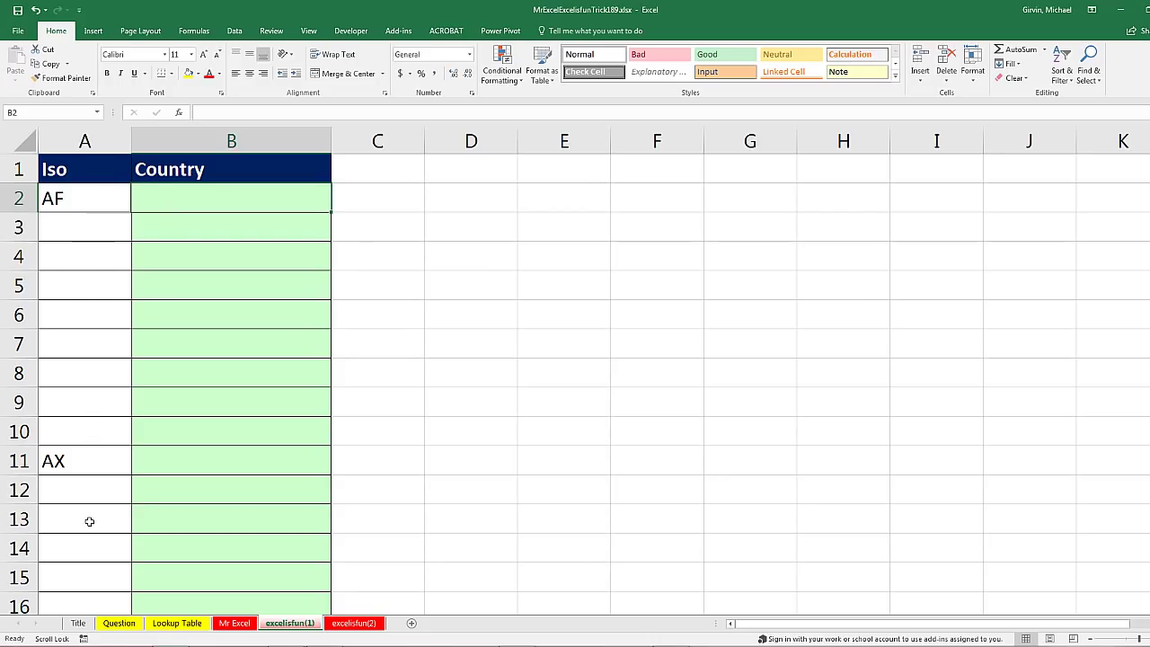
left_click(182, 227)
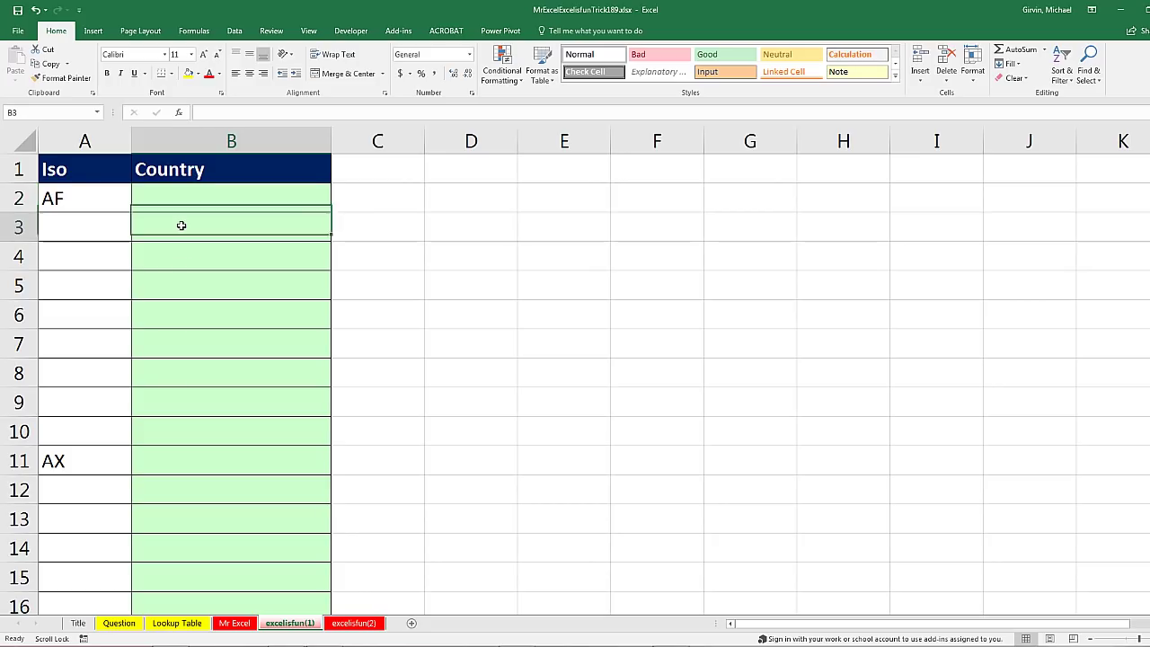
left_click(175, 259)
left_click(174, 287)
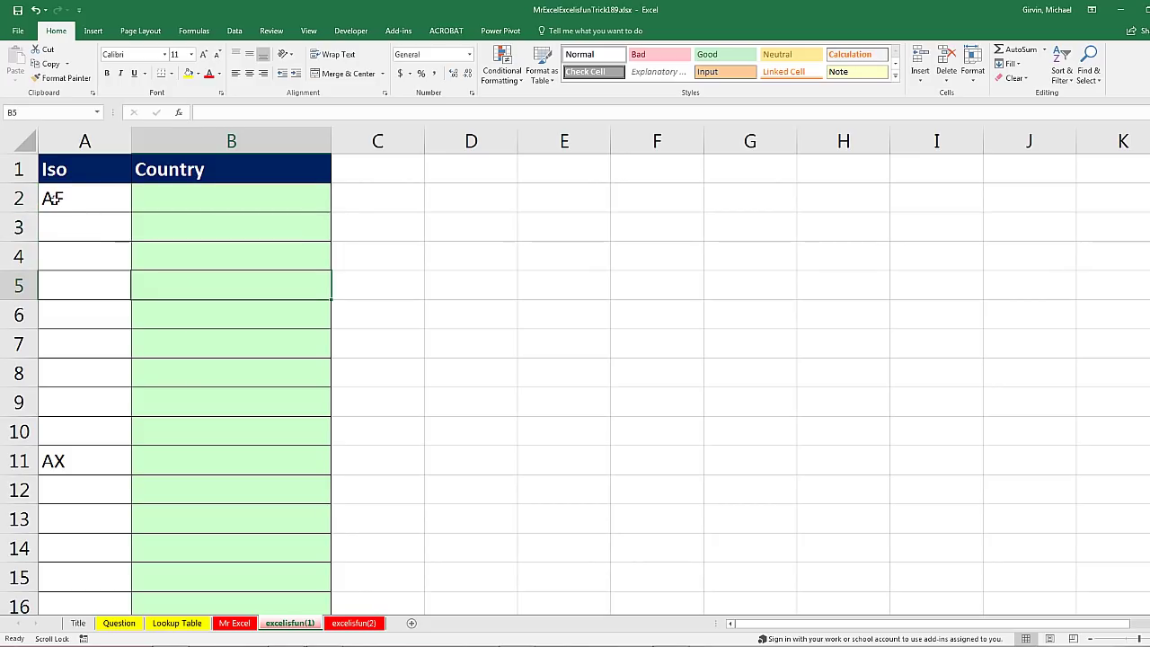
left_click(193, 463)
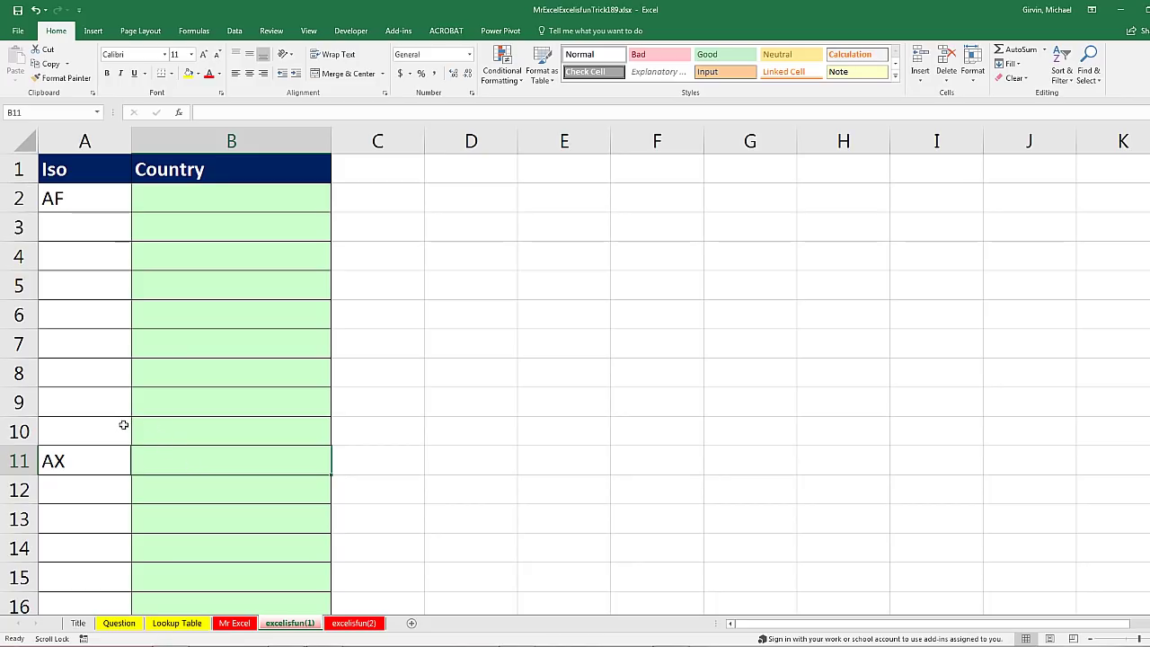
left_click(150, 494)
left_click(159, 518)
left_click(165, 551)
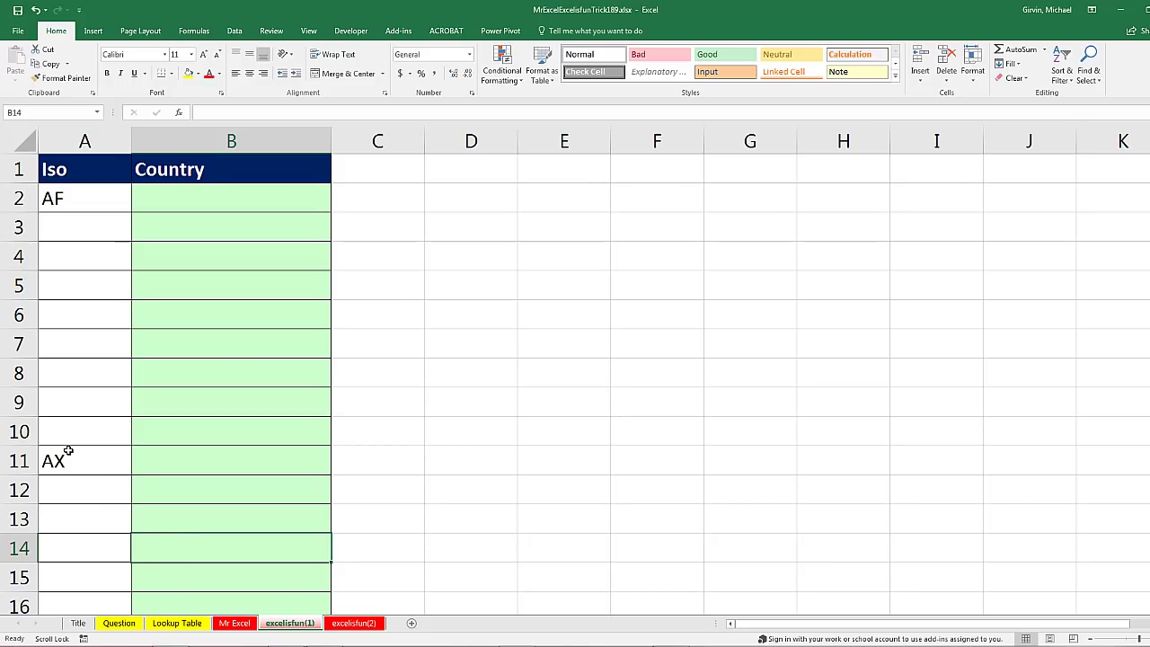
Step: Start a LOOKUP formula in B2 with "zzz" as the lookup value
left_click(163, 205)
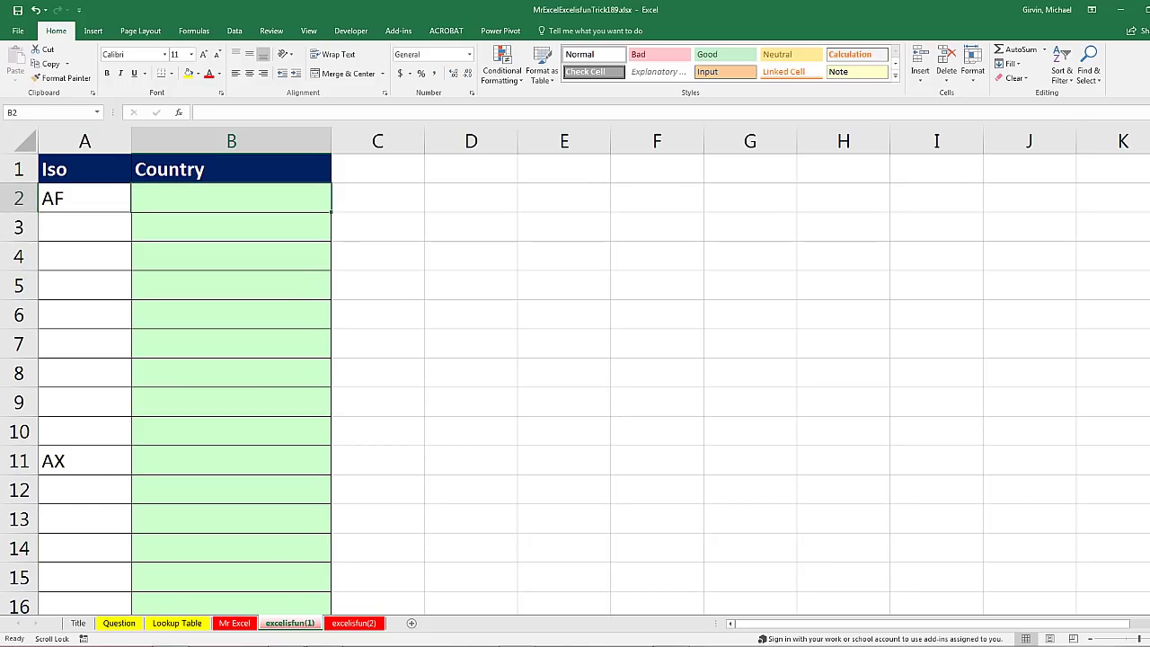
type("=loo")
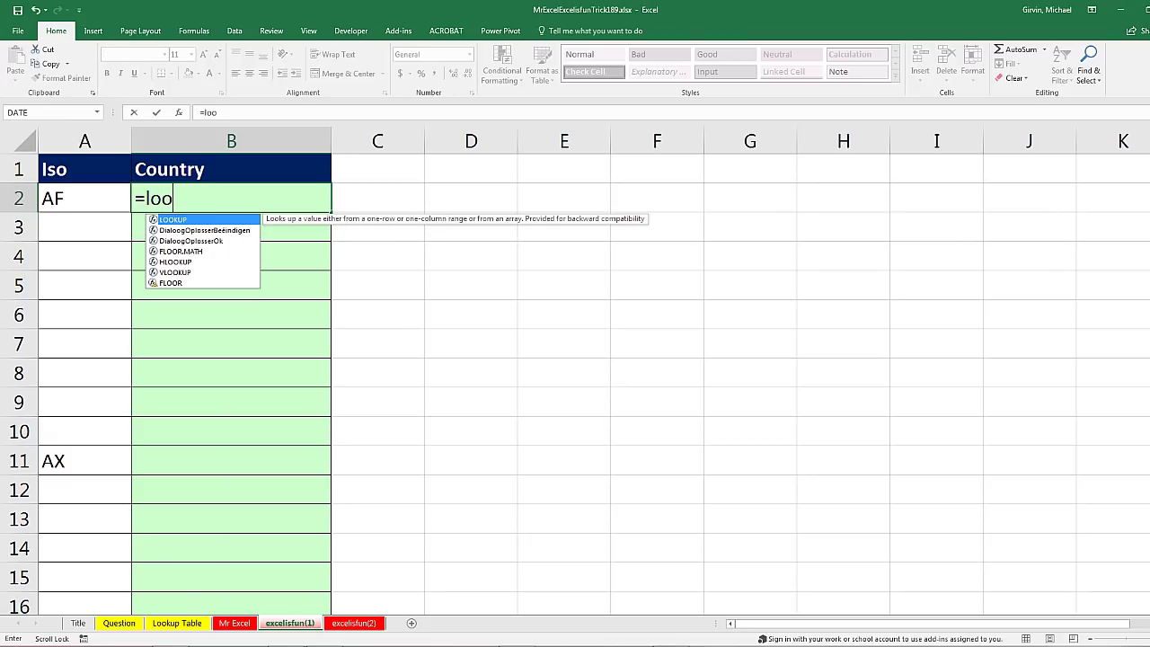
key("Tab")
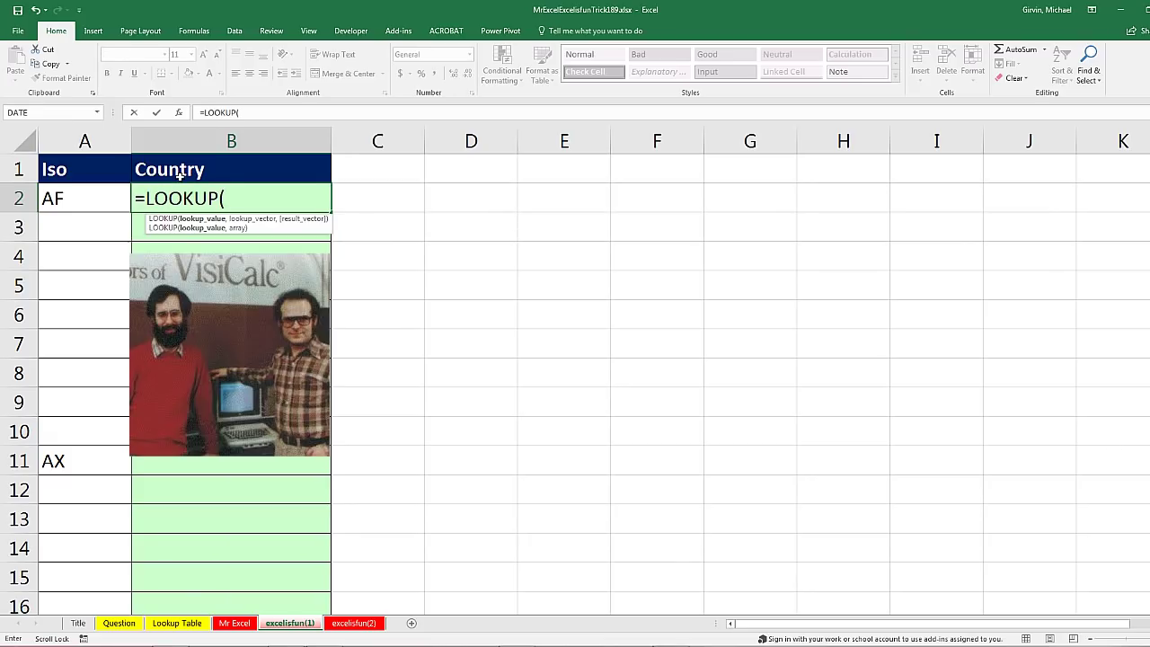
left_click(118, 149)
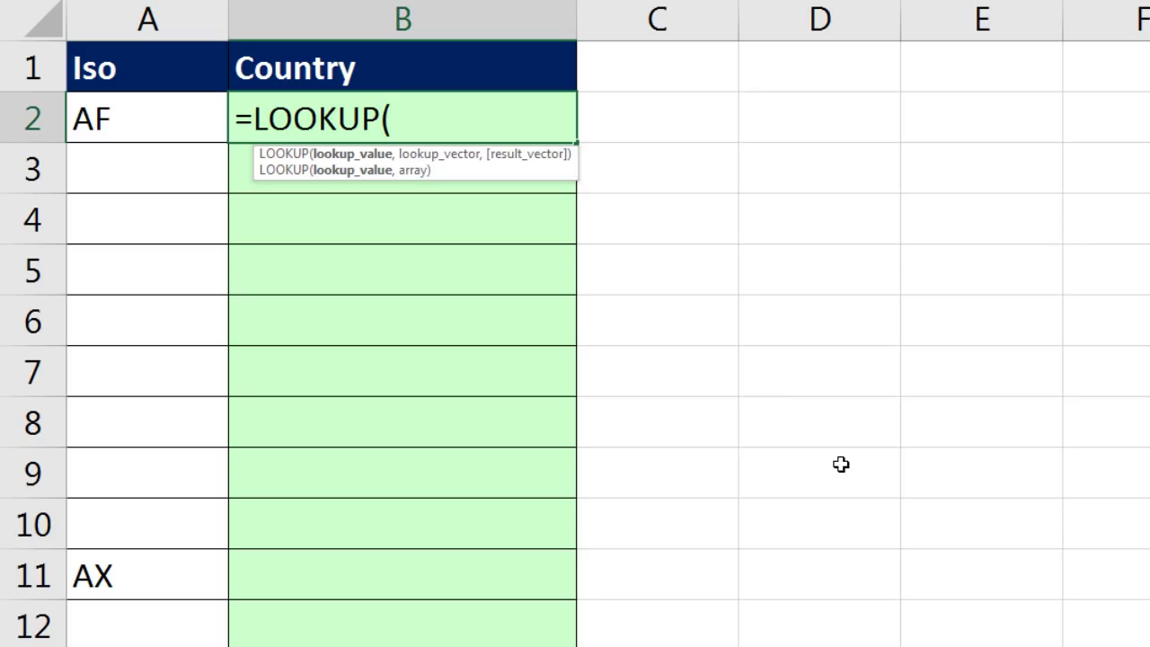
type("\"zzz")
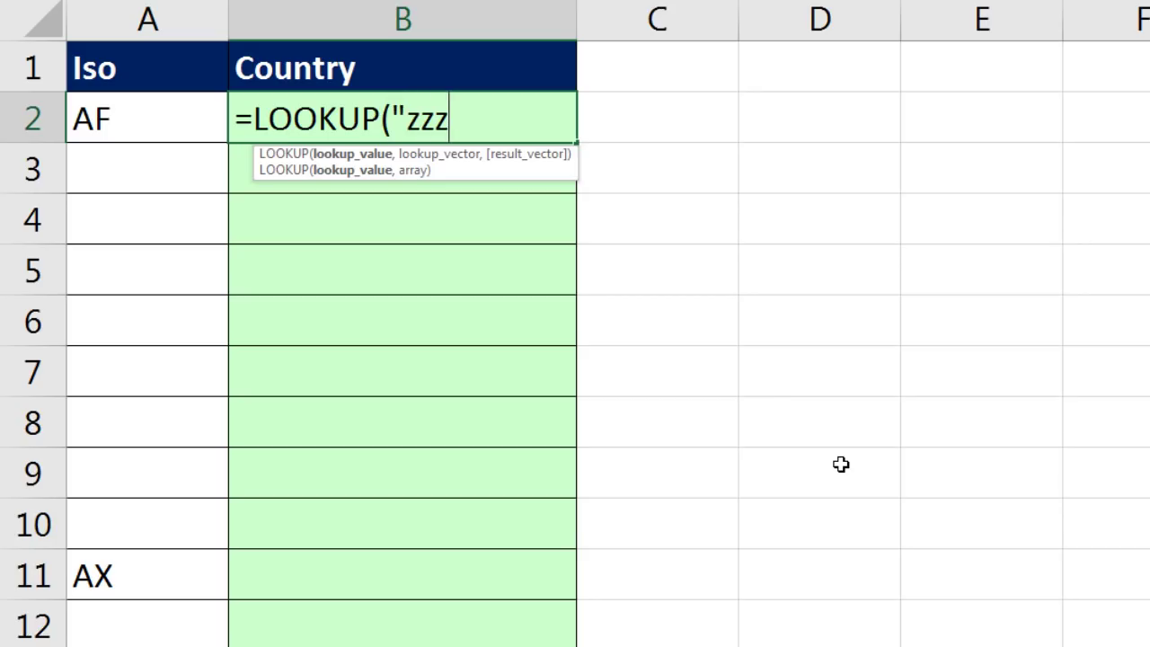
type("\"")
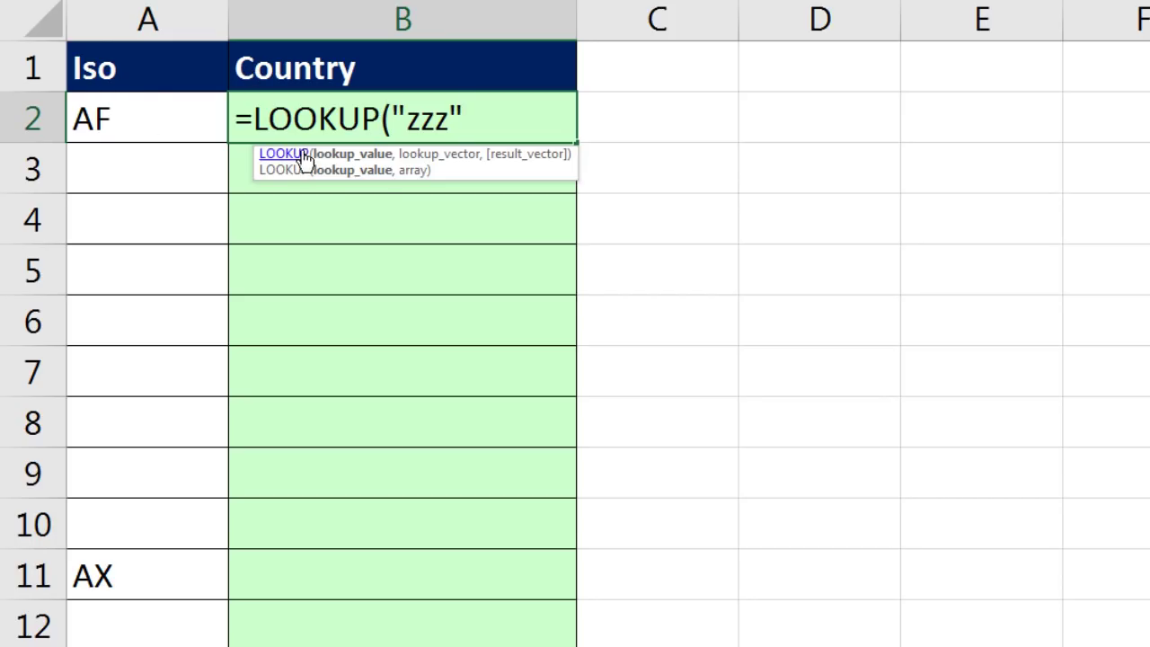
type(",")
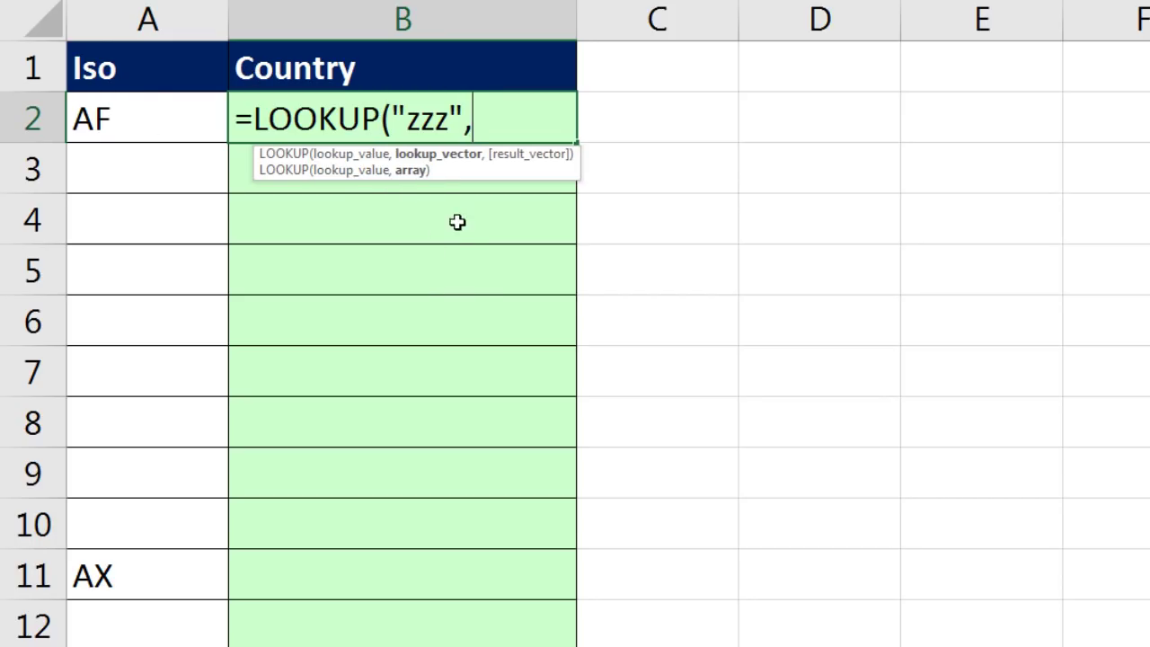
Step: Complete the LOOKUP in B2 with the expanding range $A$2:A2, locking only the first reference, and enter the formula
left_click(177, 130)
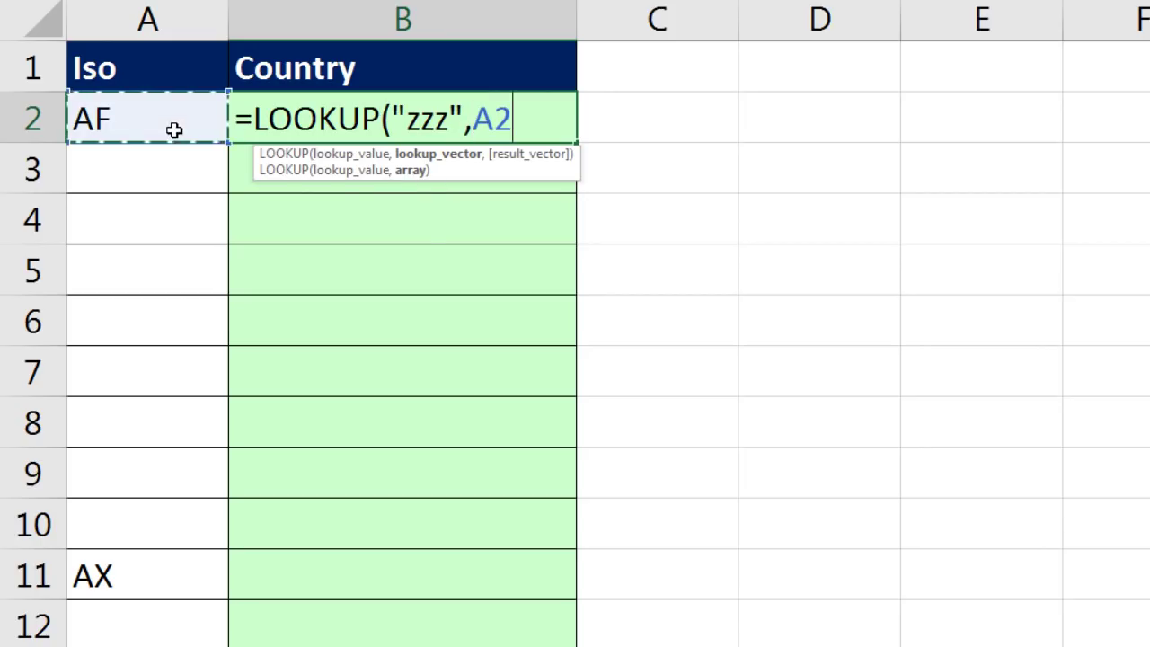
type(":A2)")
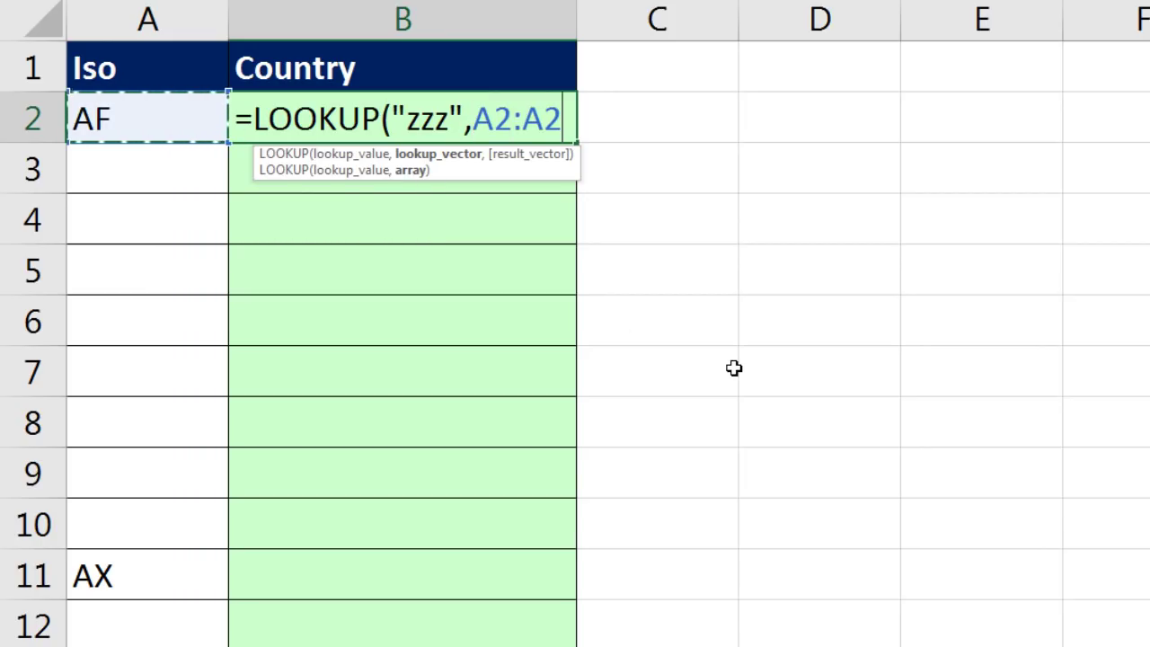
left_click(493, 126)
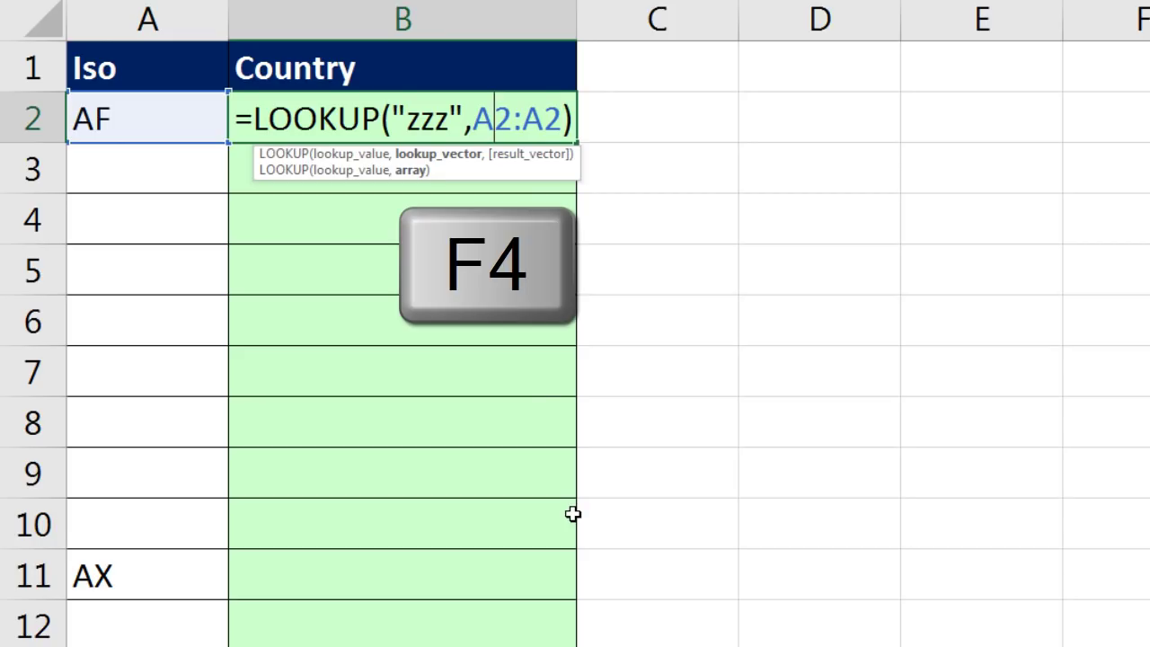
key("F4")
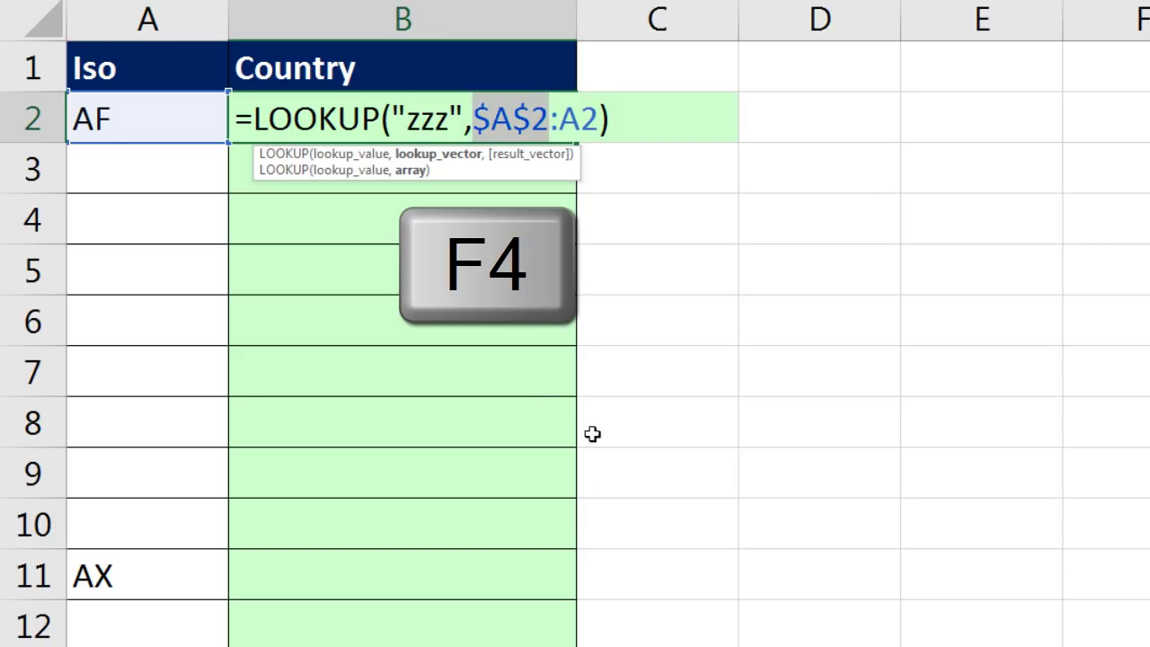
left_click(514, 121)
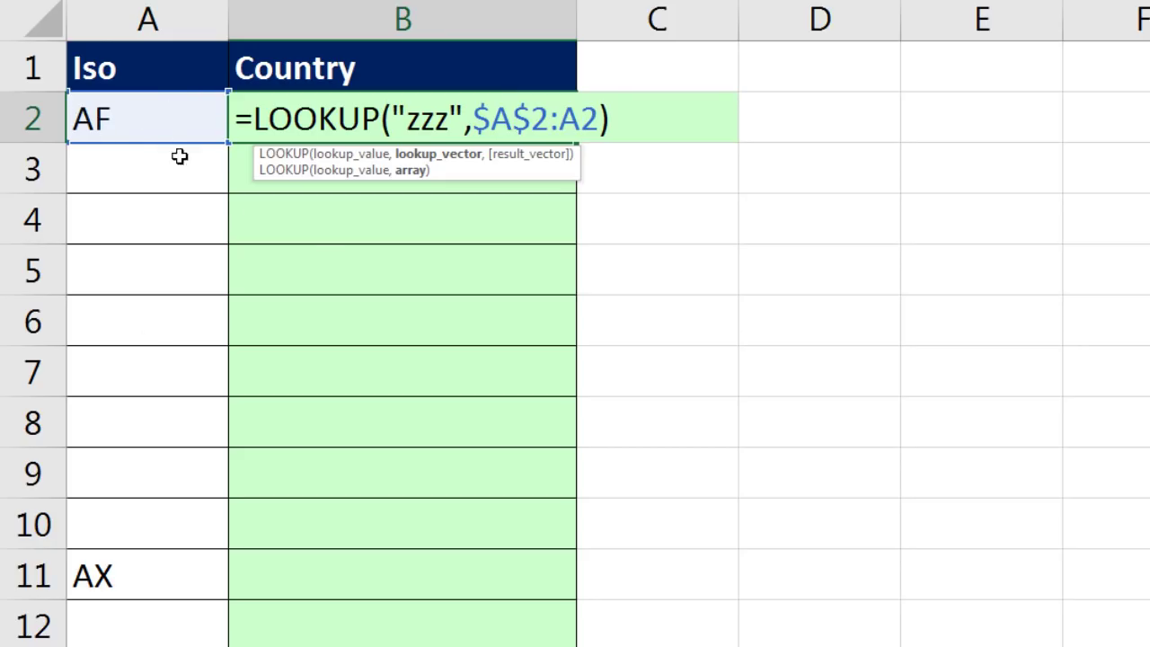
key("ctrl+Return")
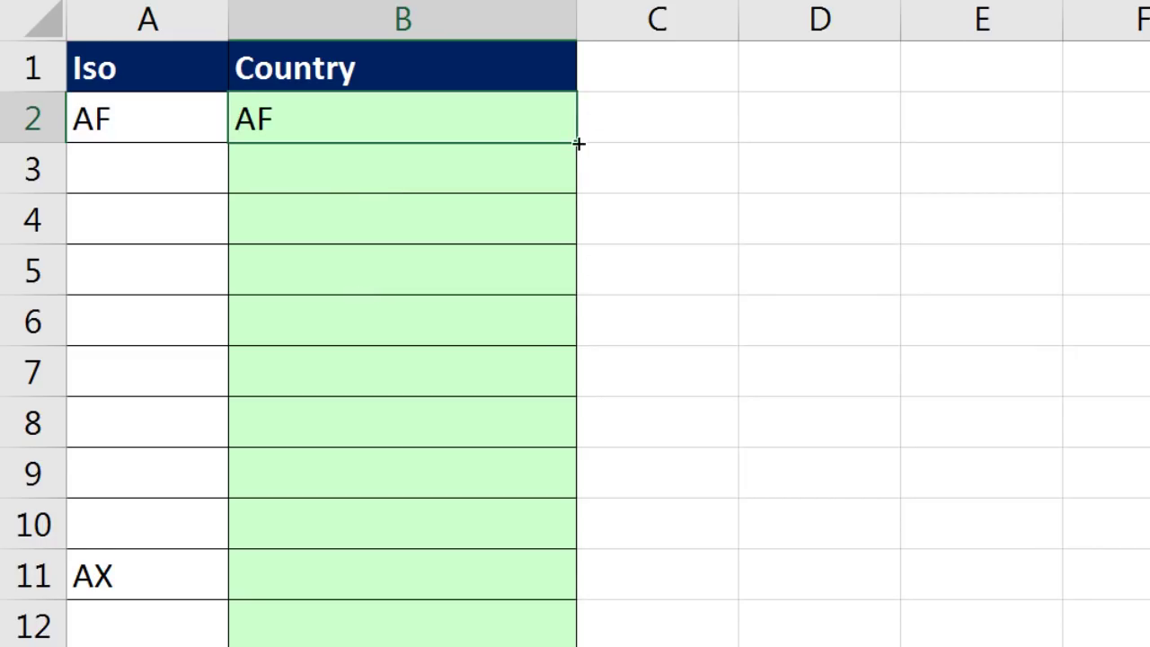
Step: Copy the LOOKUP formula from B2 down to B14 as a test and inspect the range used in B12
left_click_drag(578, 144, 559, 646)
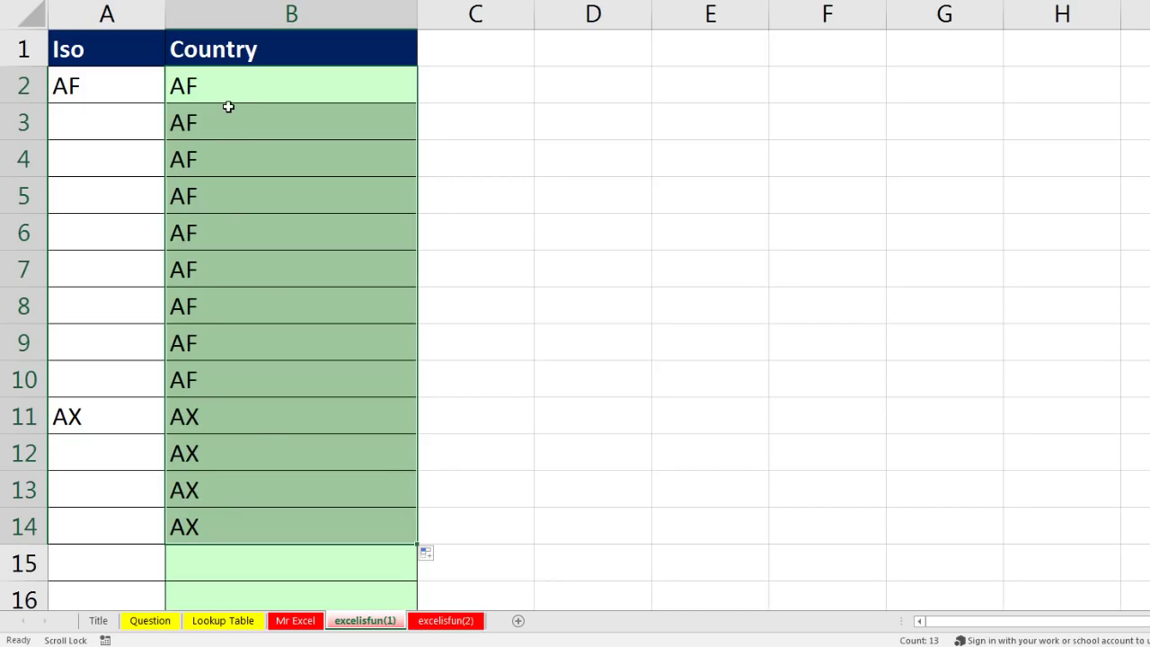
left_click(261, 449)
double_click(303, 456)
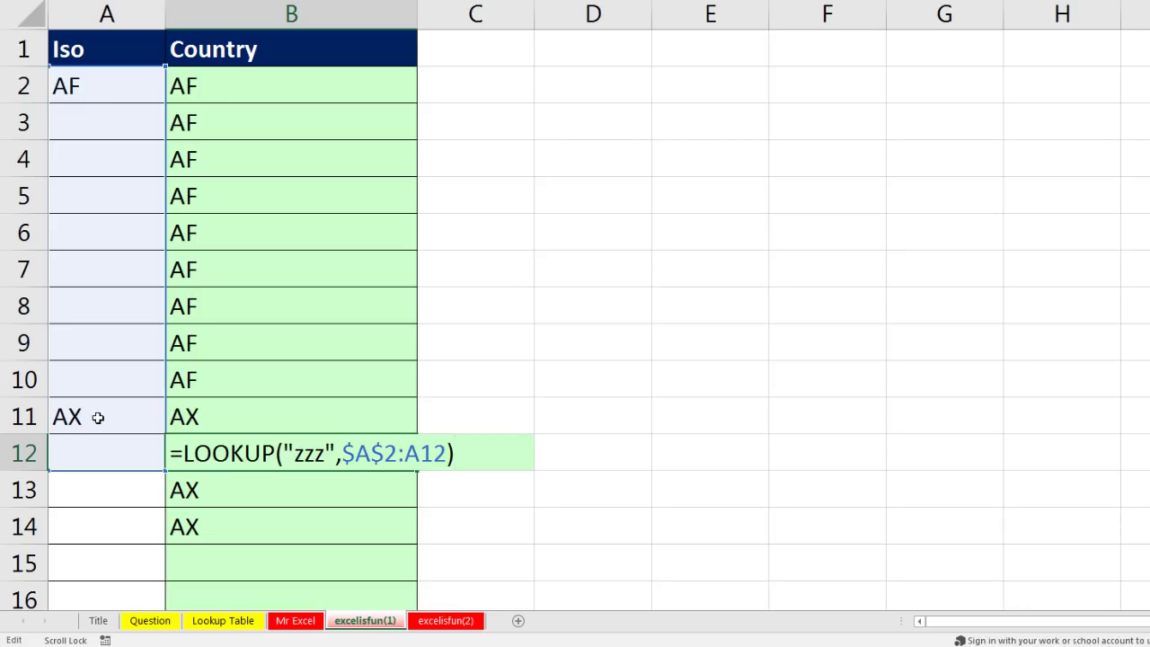
Step: Wrap the LOOKUP formula in B2 inside a VLOOKUP function so that it serves as the lookup value
left_click(315, 90)
double_click(303, 90)
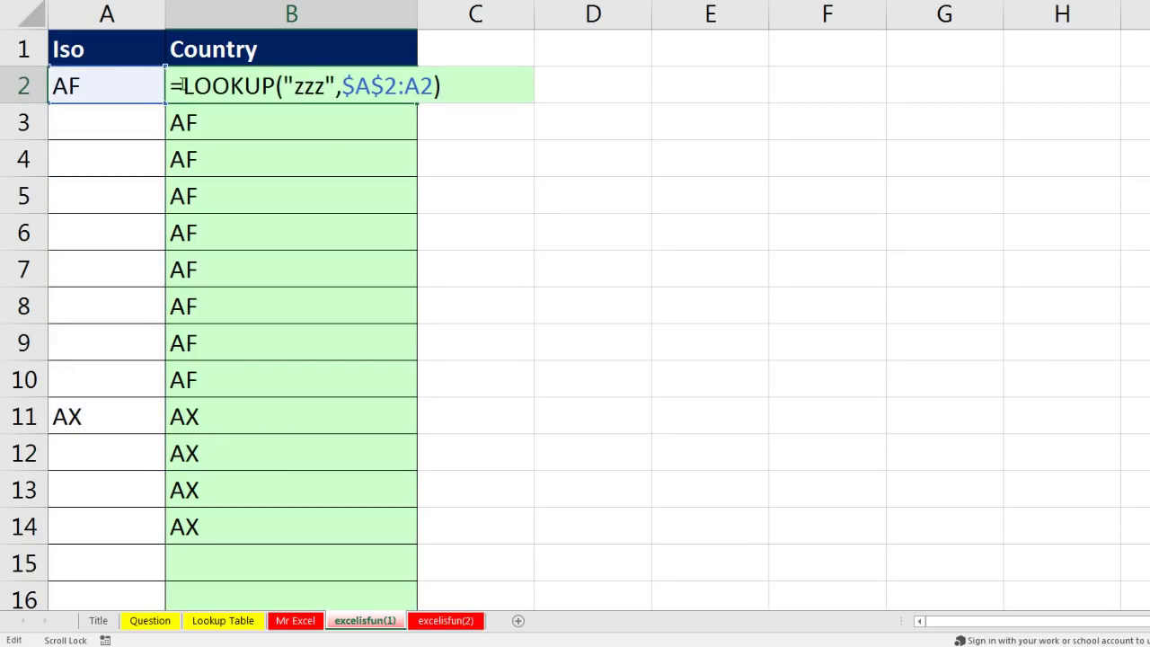
left_click_drag(181, 86, 472, 104)
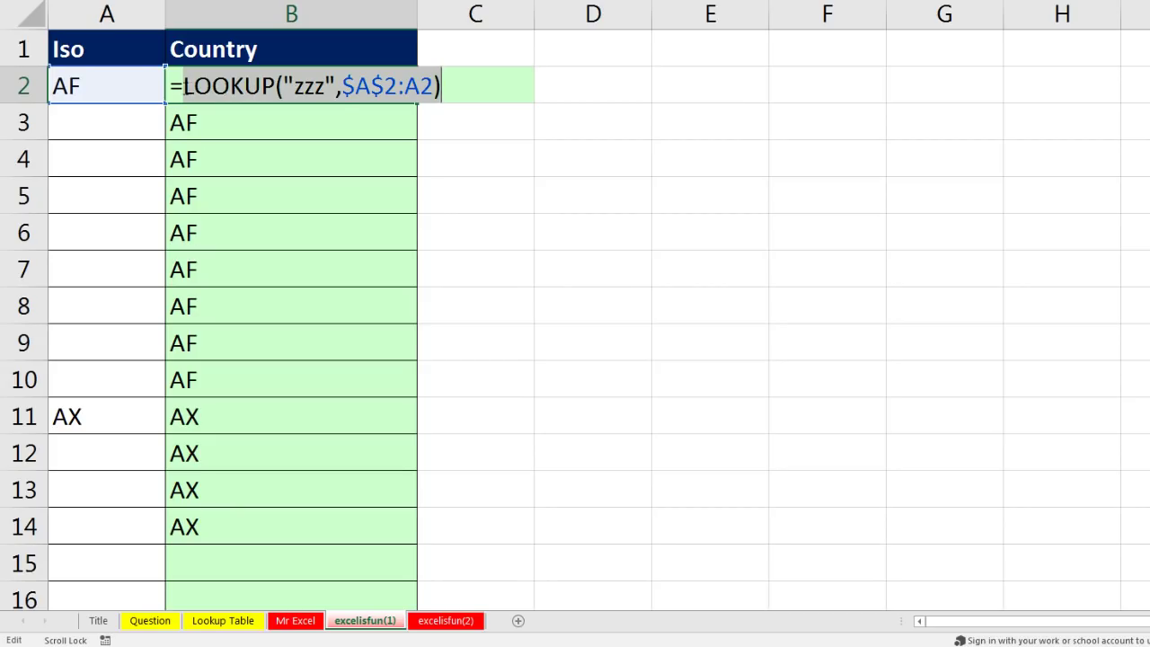
key("Left")
type("vl")
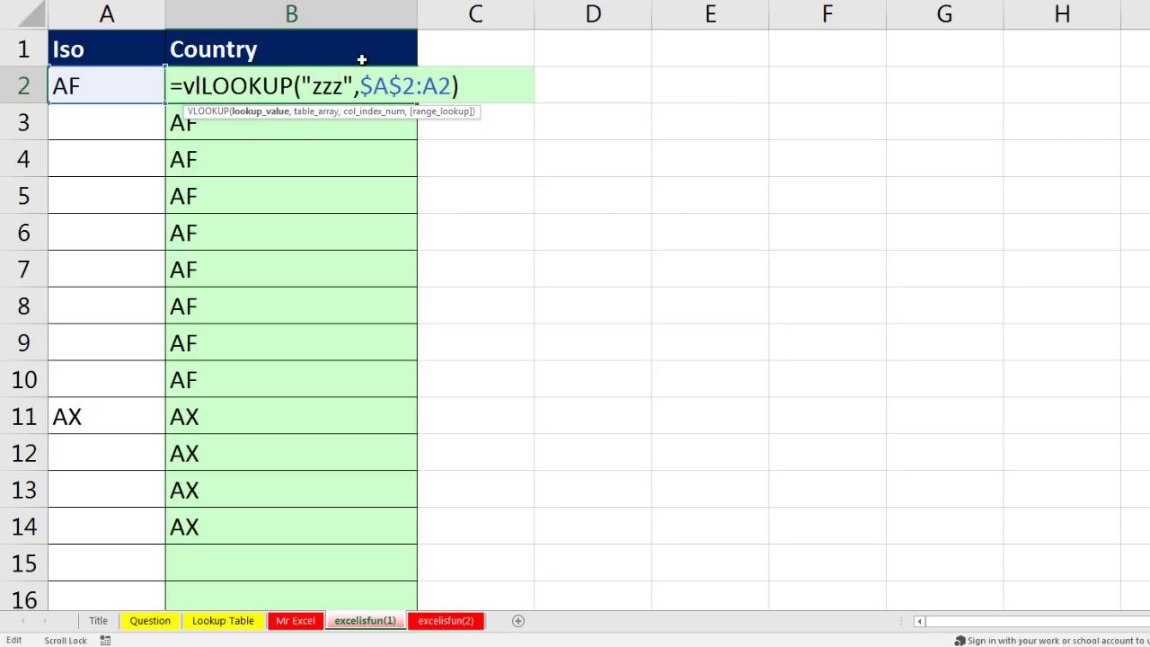
key("Tab")
left_click(267, 115)
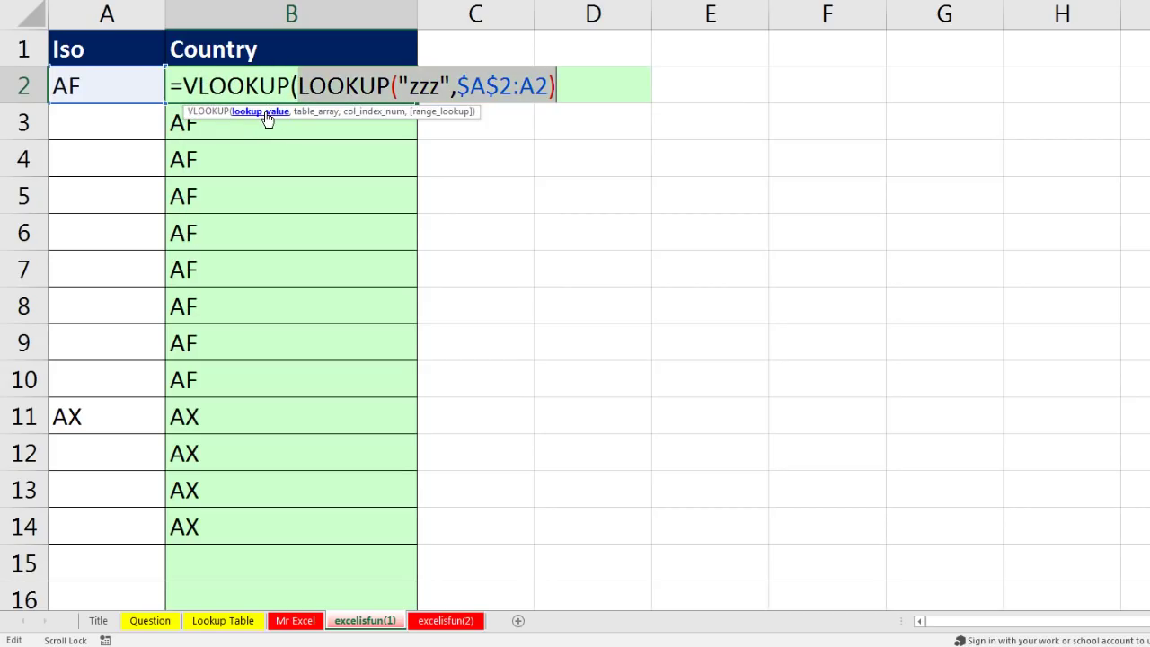
left_click(565, 88)
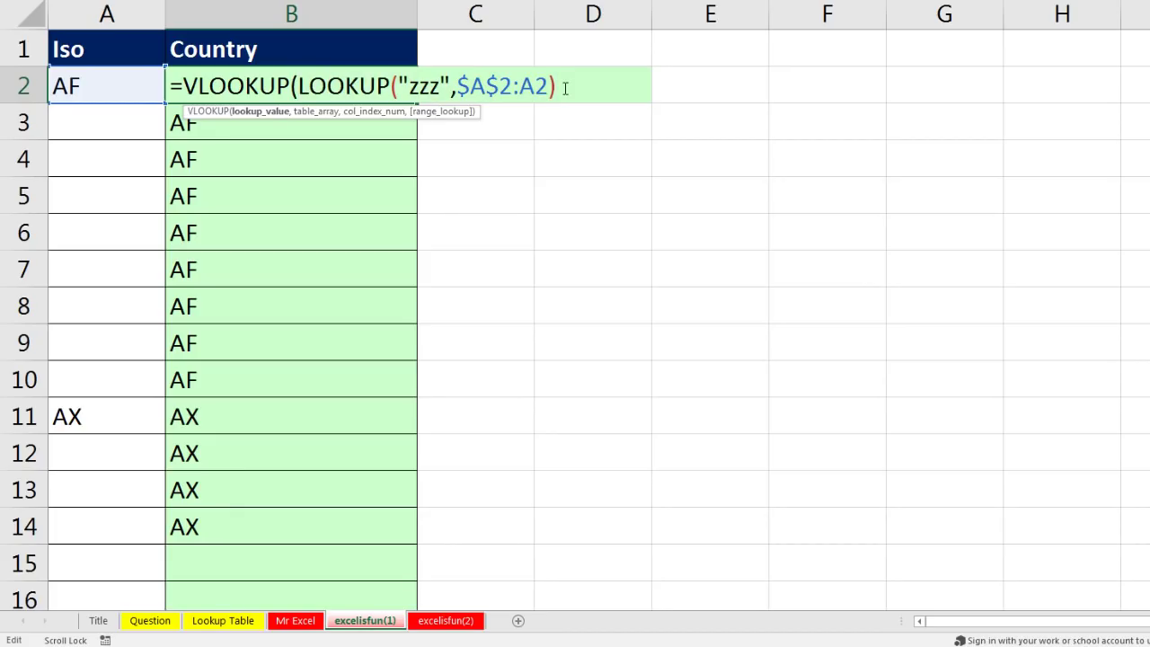
type(",")
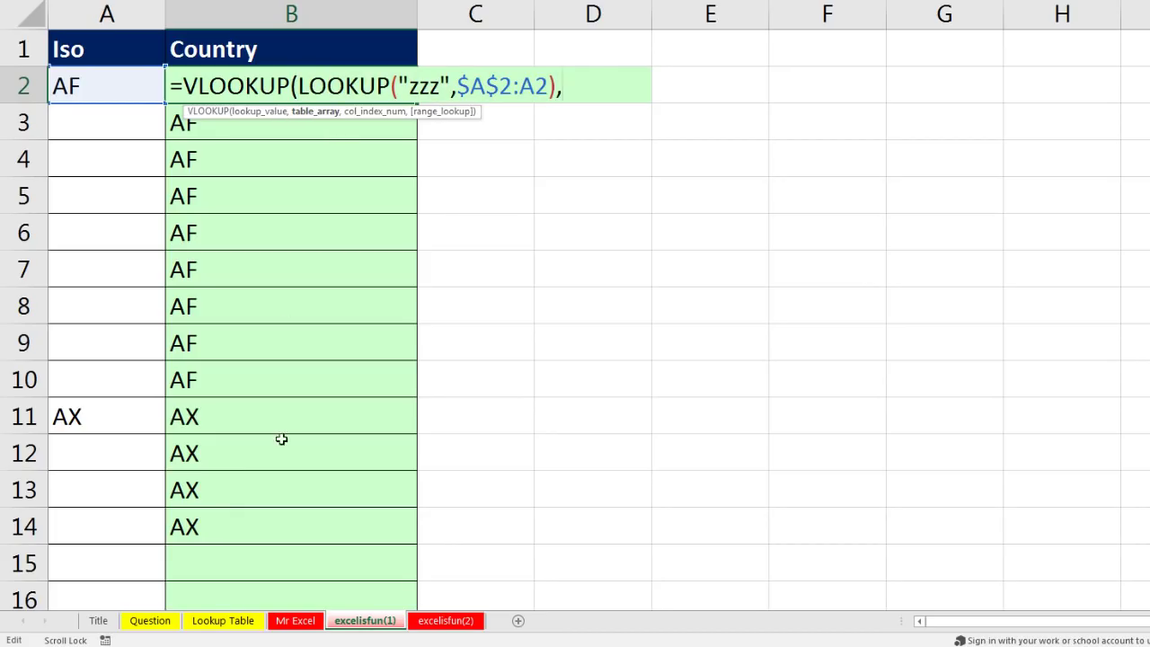
Step: Finish the VLOOKUP in B2 with the absolute range $A$2:$B$26 on the Lookup Table sheet, column 2 and exact match 0
left_click(225, 620)
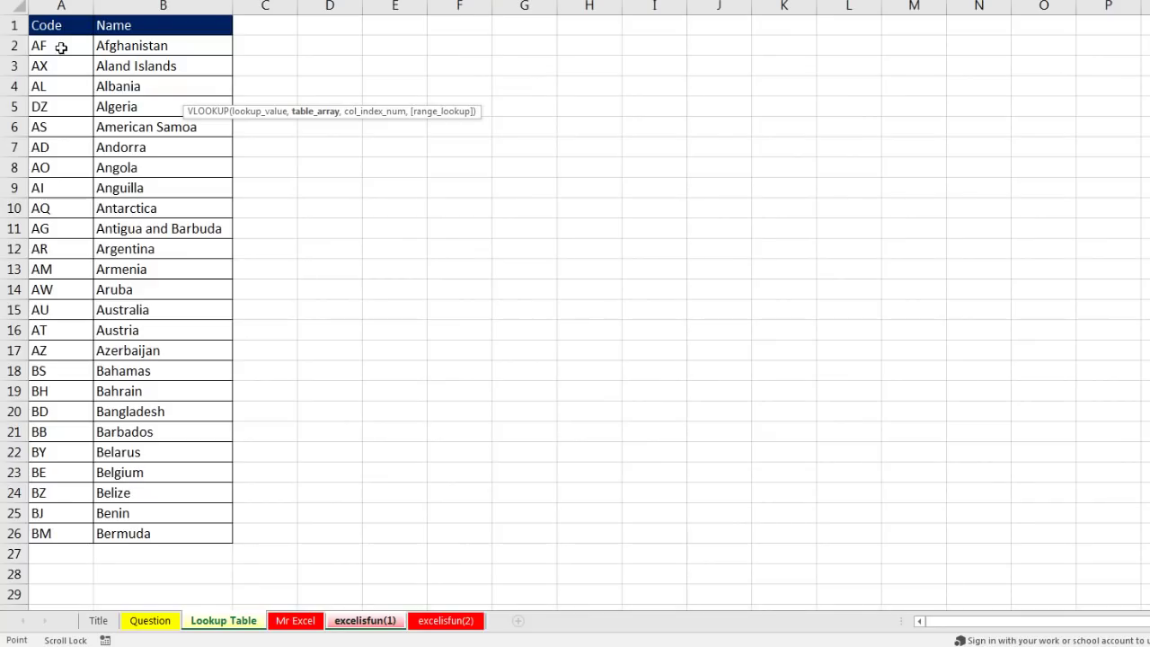
left_click_drag(60, 45, 180, 530)
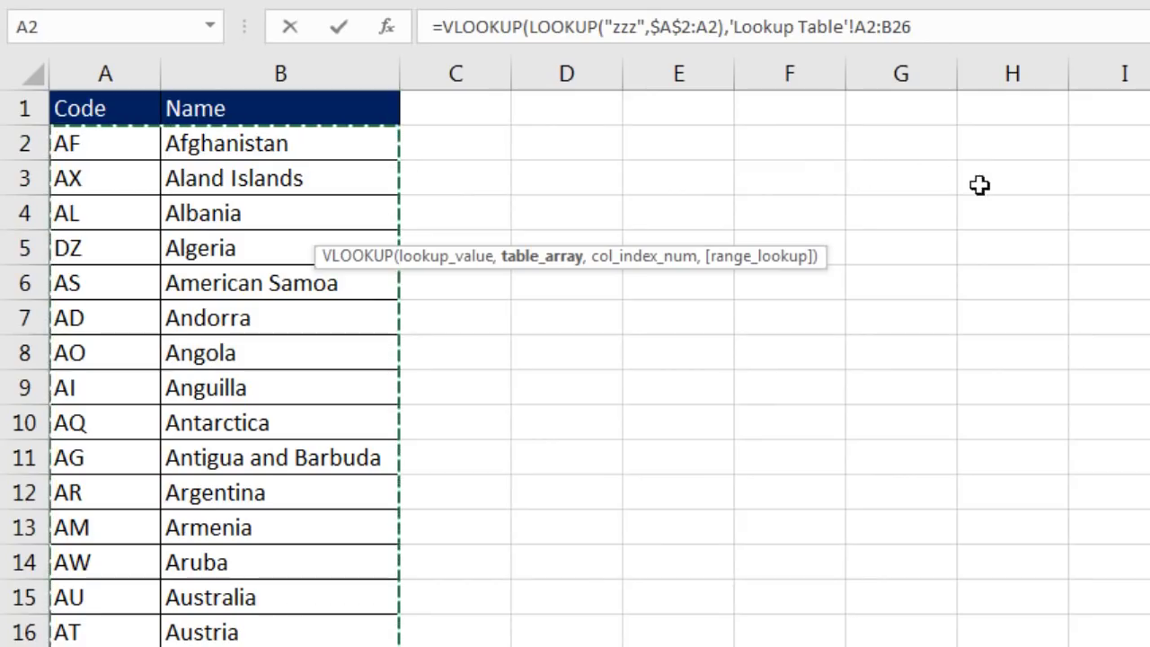
key("F4")
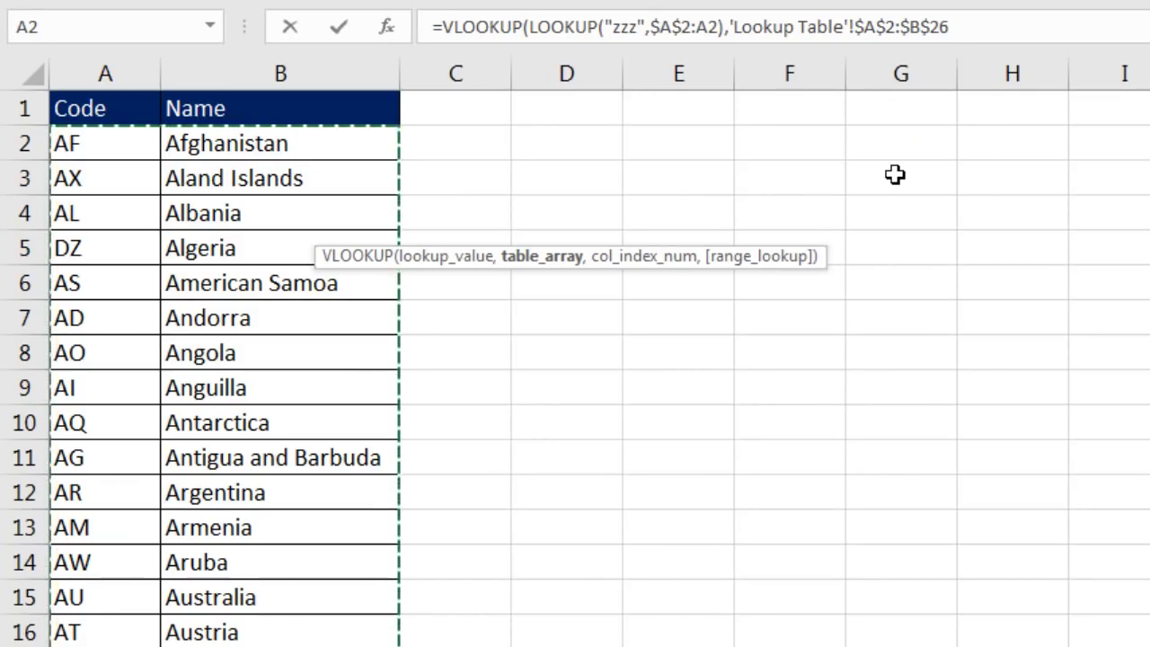
type(",")
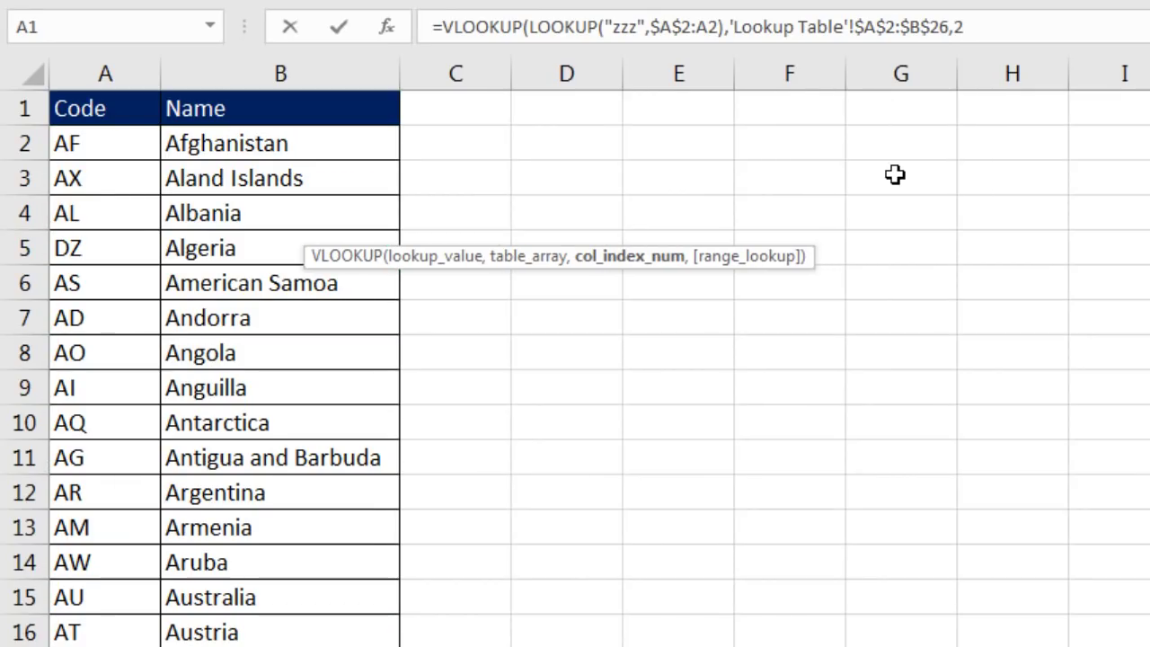
type("2,")
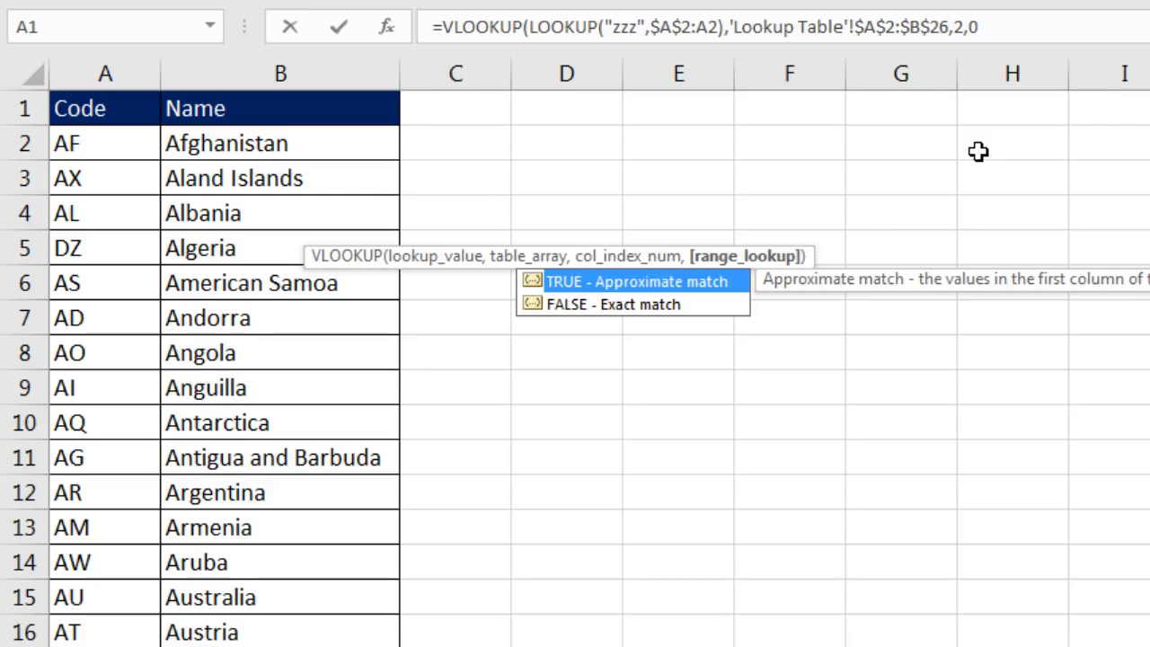
type("0)")
key("Return")
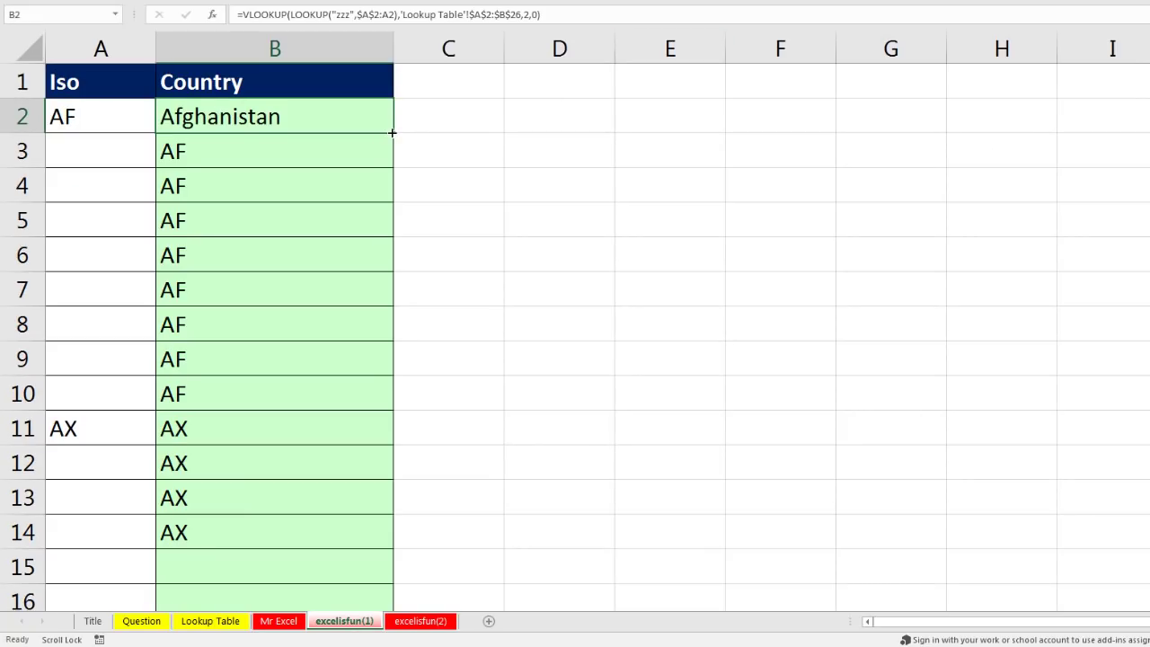
Step: Copy the VLOOKUP formula from B2 down the Country column through B90 and check the copied formula in B11
left_click_drag(392, 133, 396, 540)
scroll(396, 539, "up", 20)
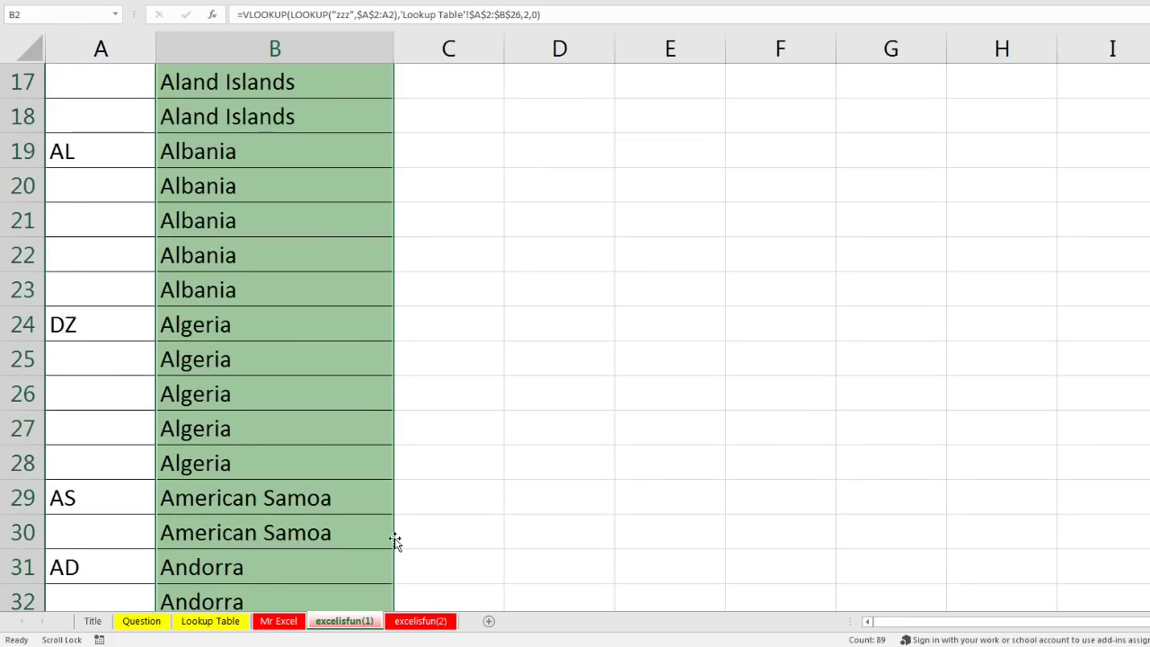
left_click(231, 426)
key("F2")
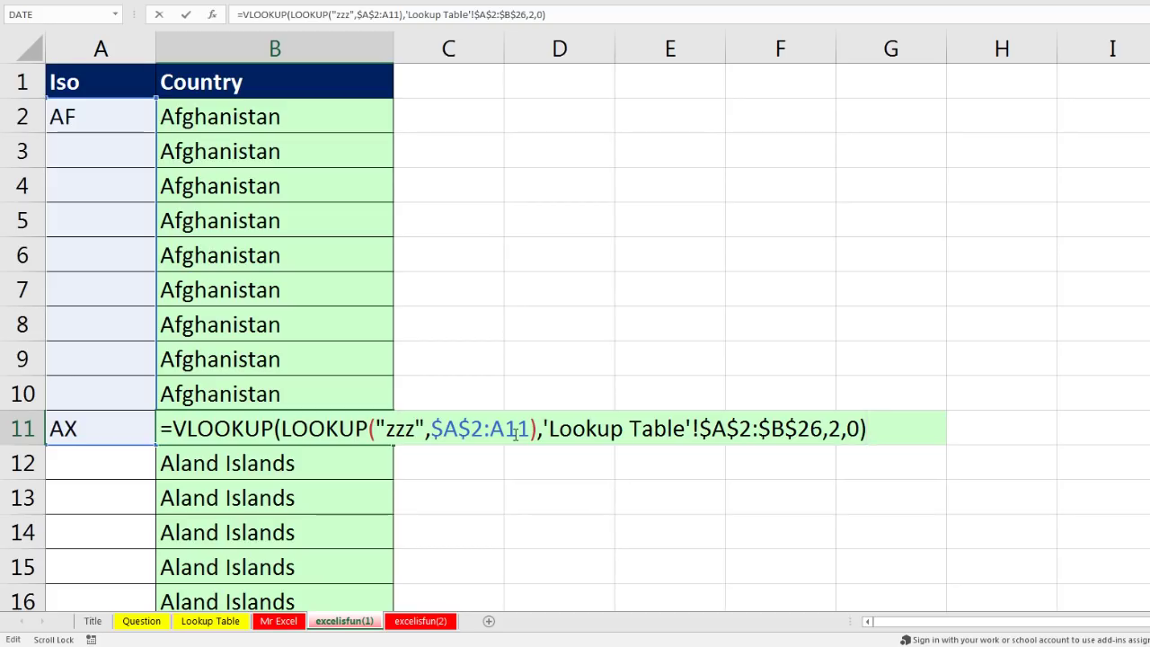
key("Escape")
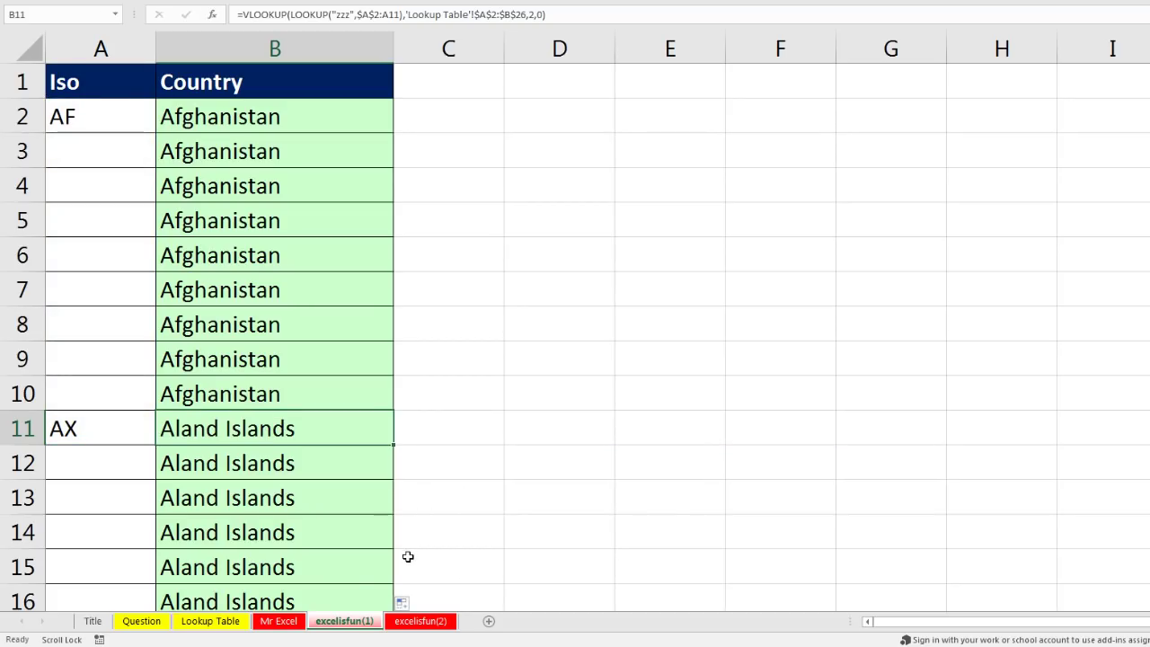
Step: On the excelisfun(2) sheet, check the IFNA formula in B2 and copy it down the Country column to B14
left_click(418, 624)
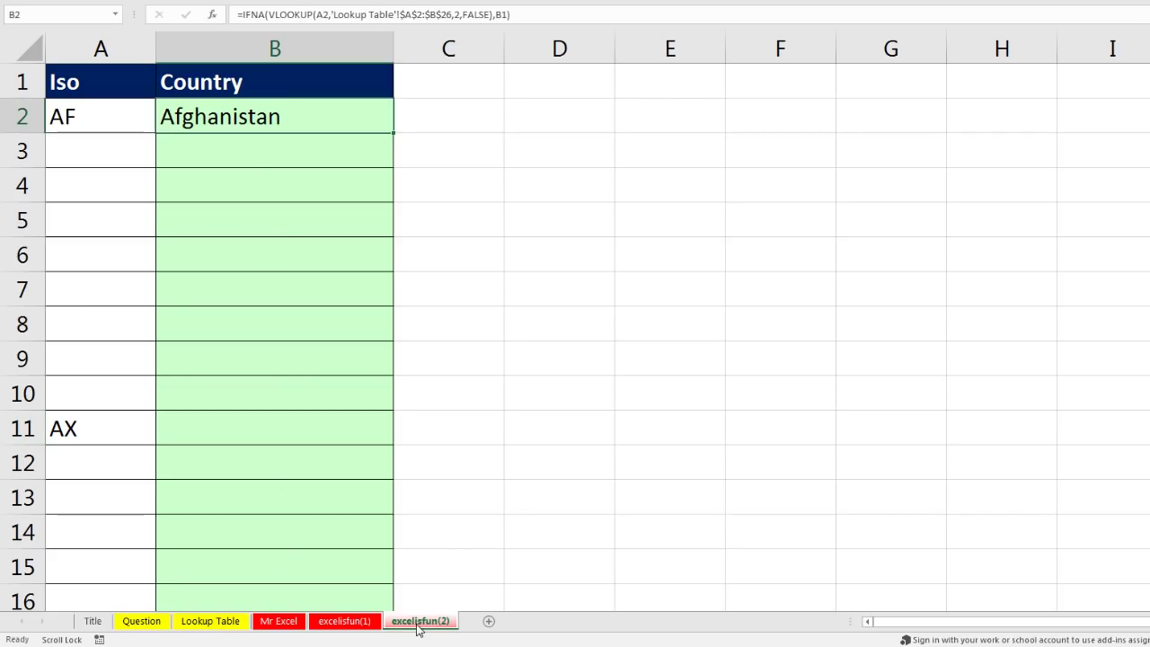
double_click(340, 121)
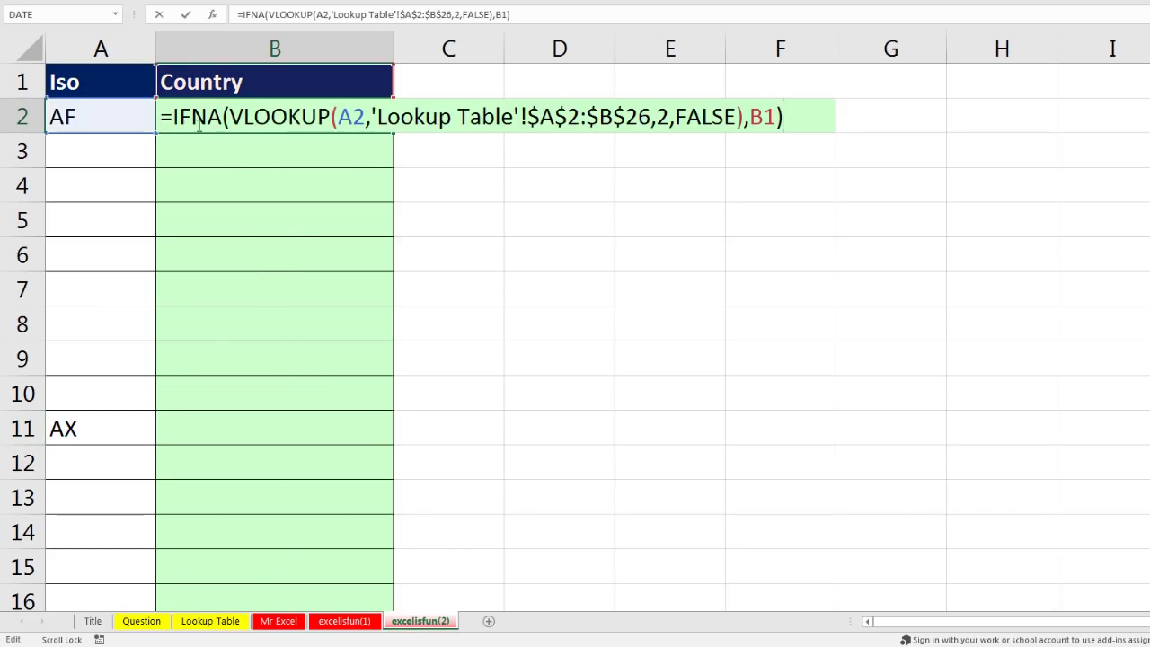
key("ctrl+Return")
left_click_drag(393, 133, 391, 546)
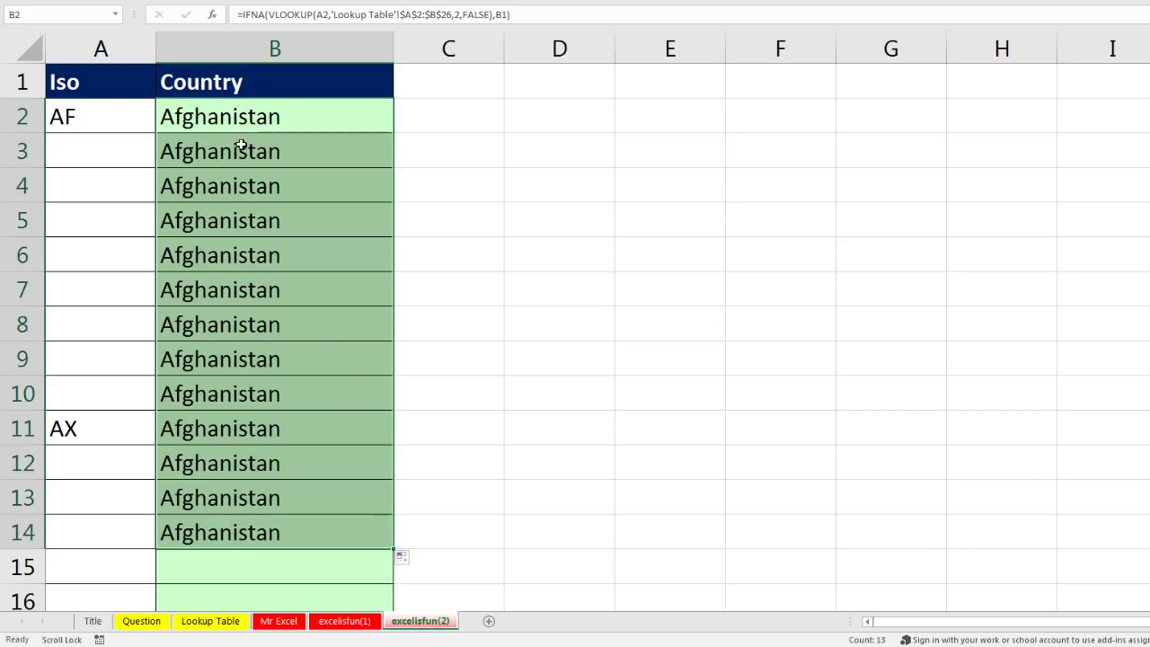
Step: Inspect the copied IFNA formulas in B11 and B12 and the Iso entry in A11 for extra characters
left_click(244, 431)
key("F2")
key("Return")
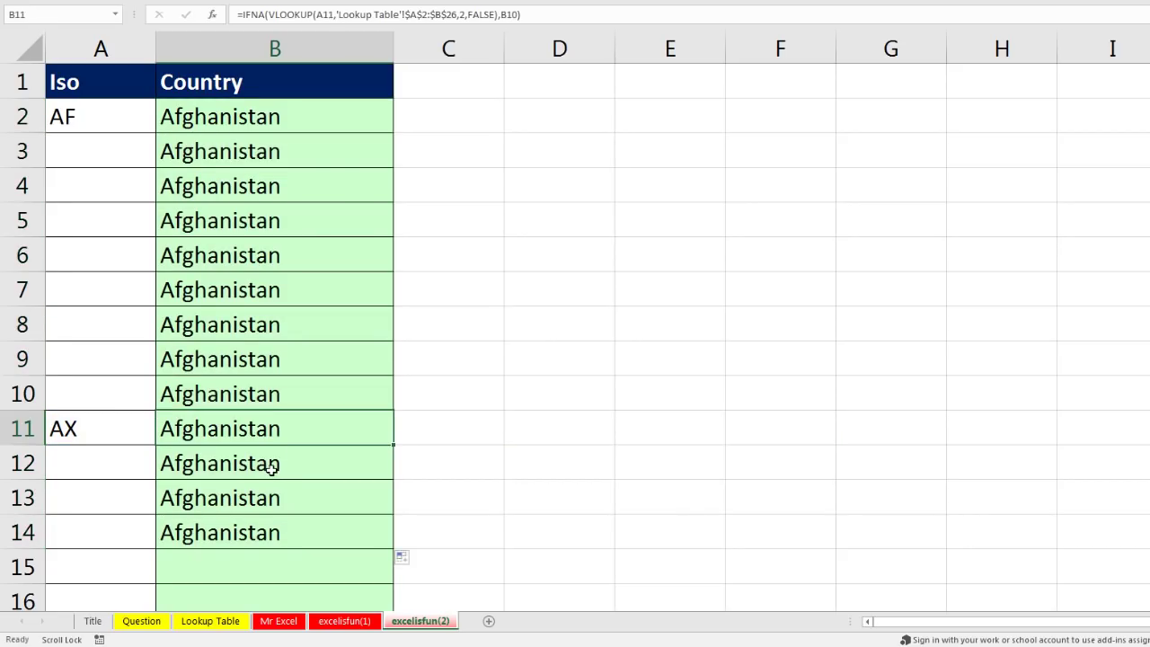
double_click(272, 468)
key("Escape")
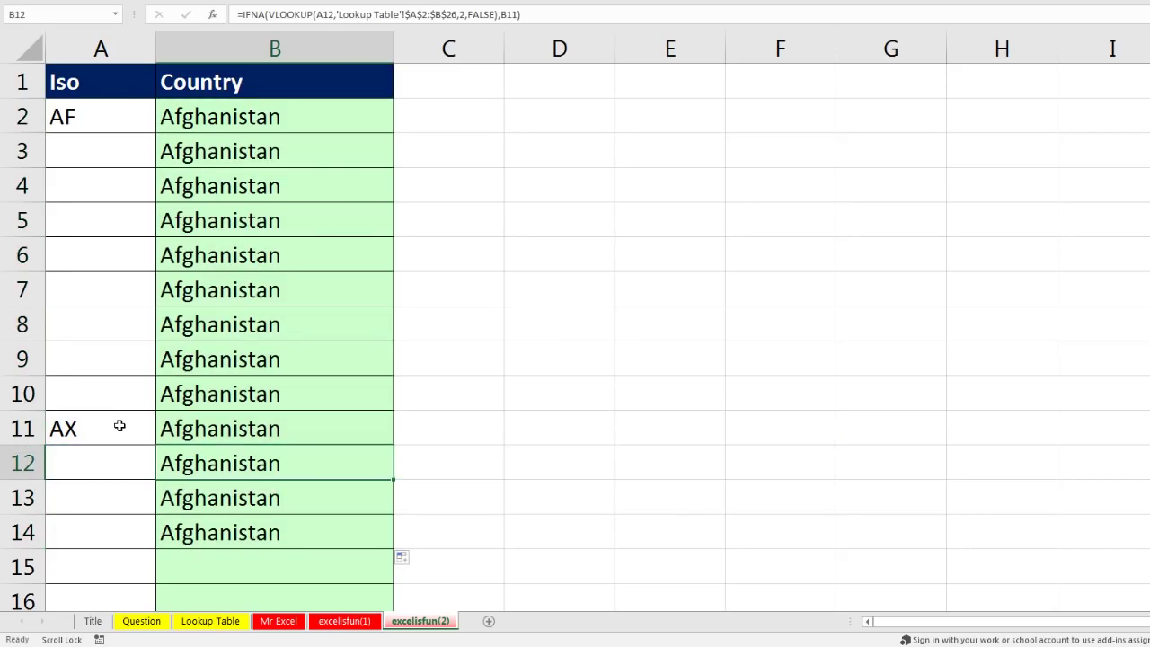
double_click(120, 425)
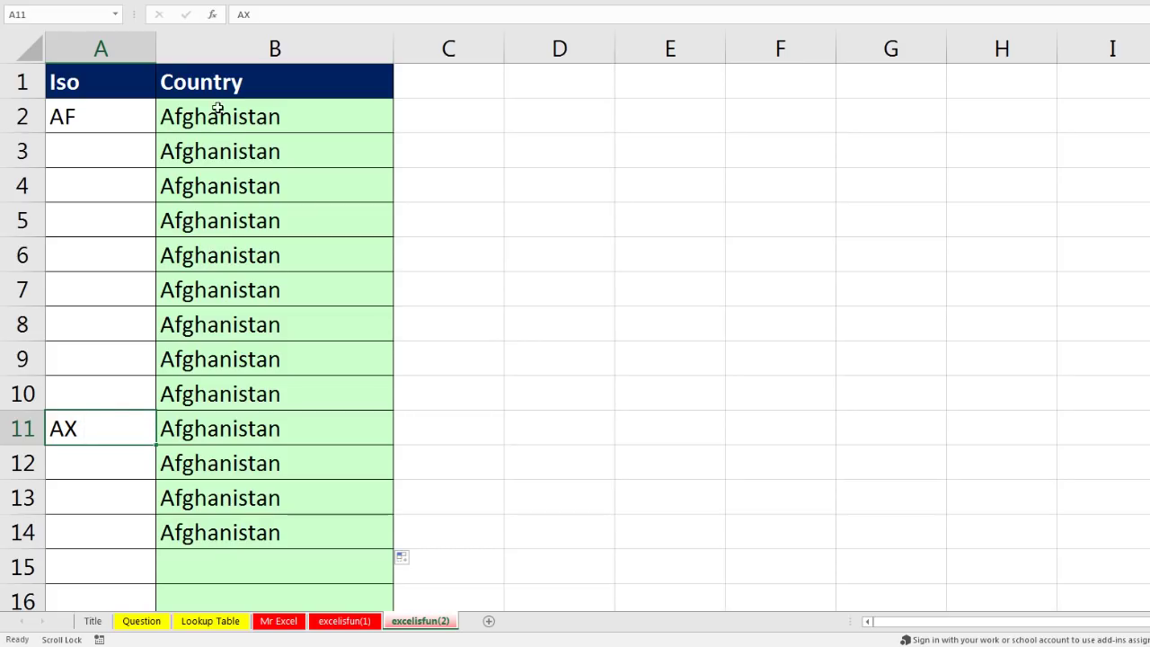
key("ctrl+Return")
Step: Copy the VLOOKUP portion of the IFNA formula in B2 and leave the cell unchanged
double_click(225, 117)
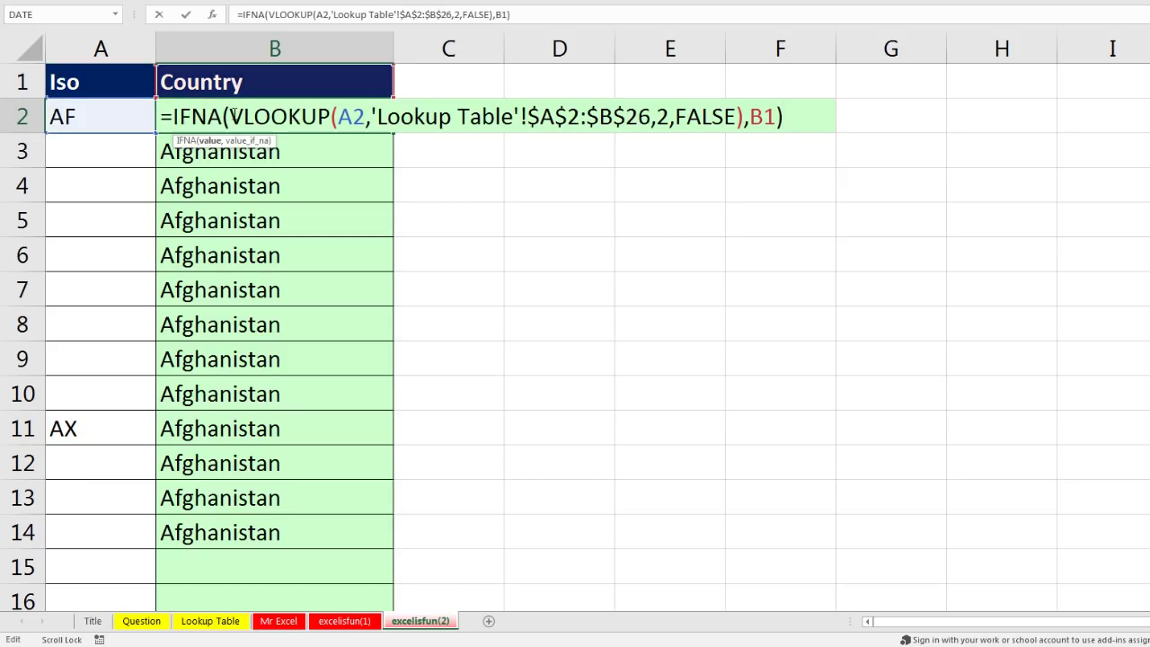
left_click(214, 142)
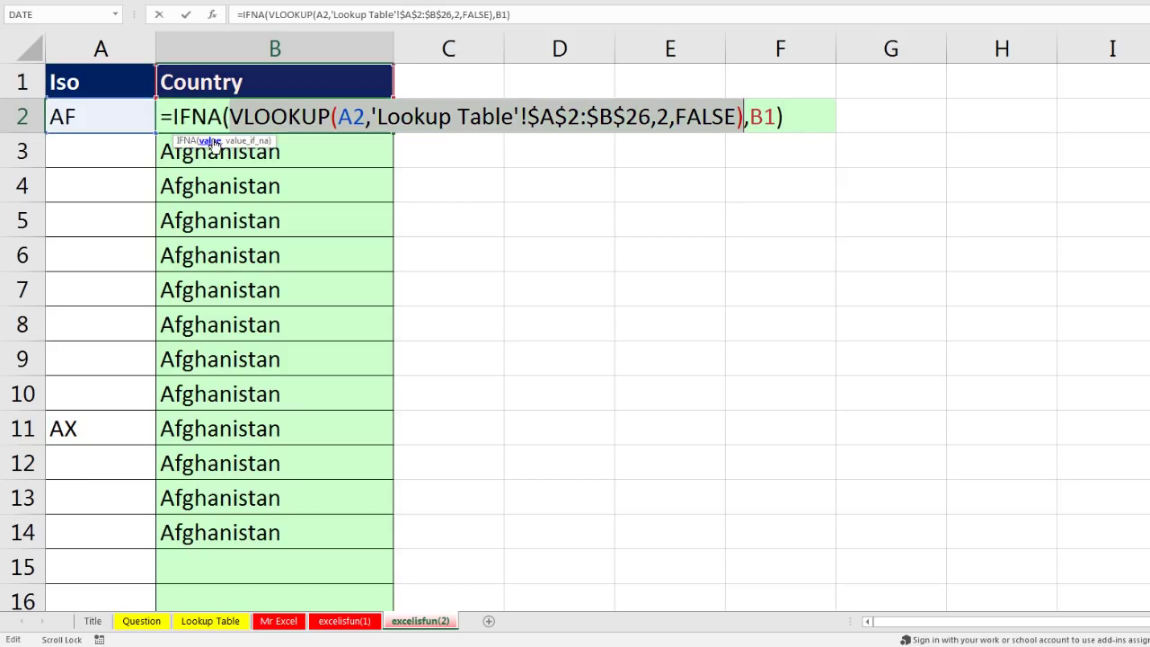
key("ctrl+c")
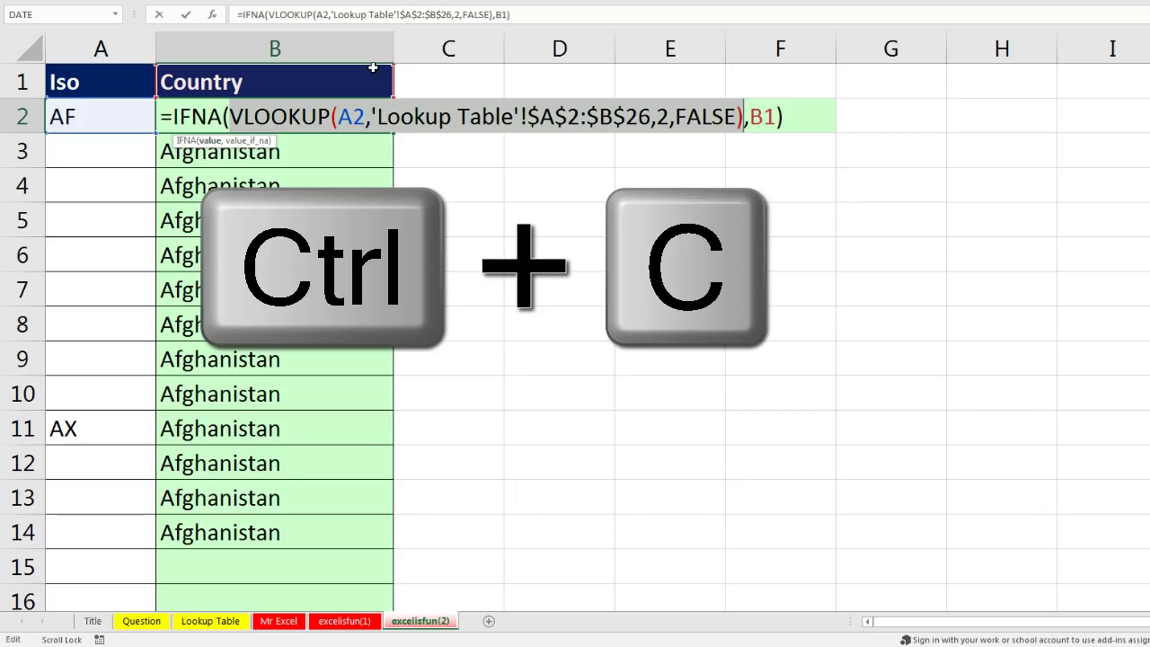
key("Escape")
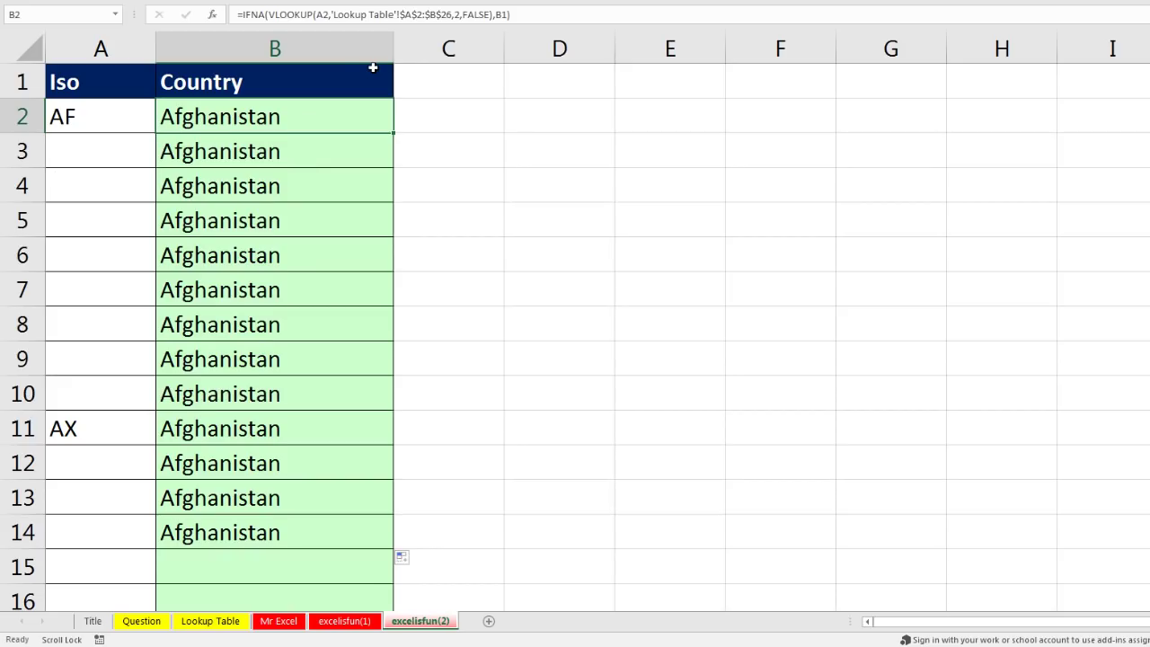
Step: Replace the formula in B2 with an IF function whose logical test is ISBLANK(A2)
type("=IF(")
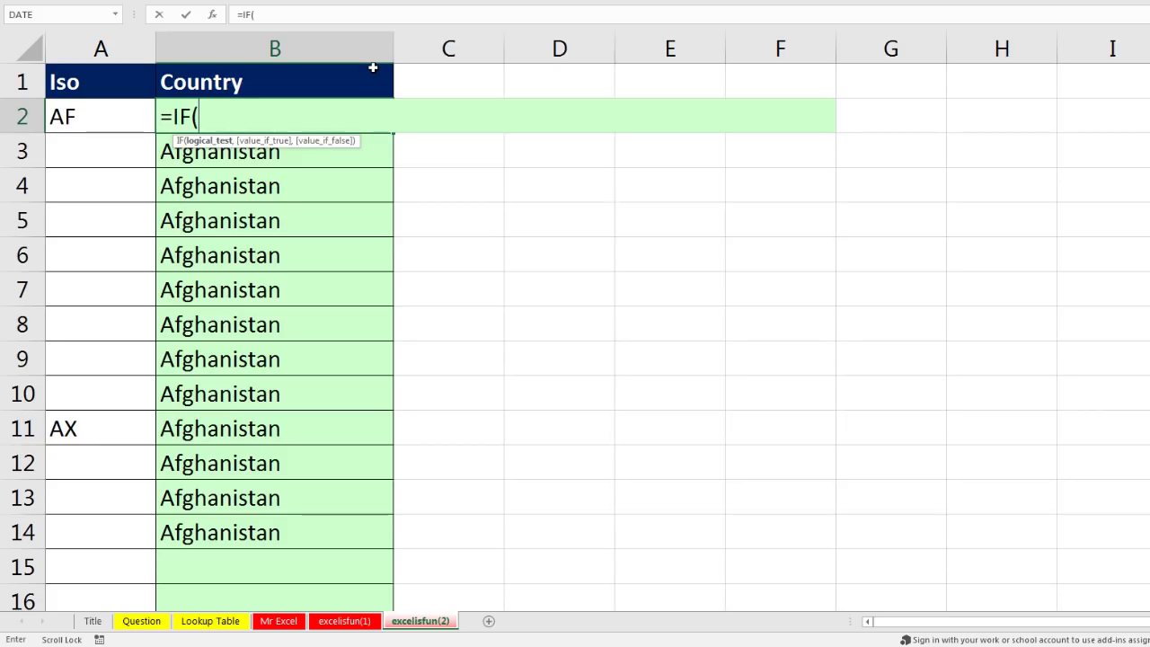
type("isb")
key("Tab")
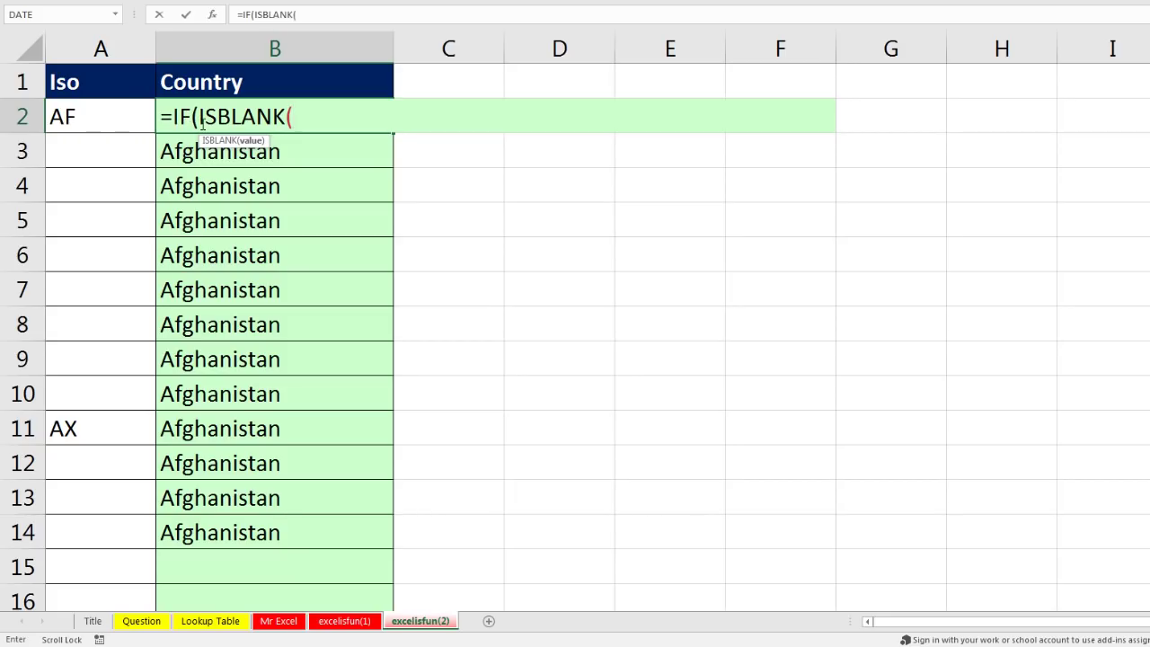
left_click(128, 120)
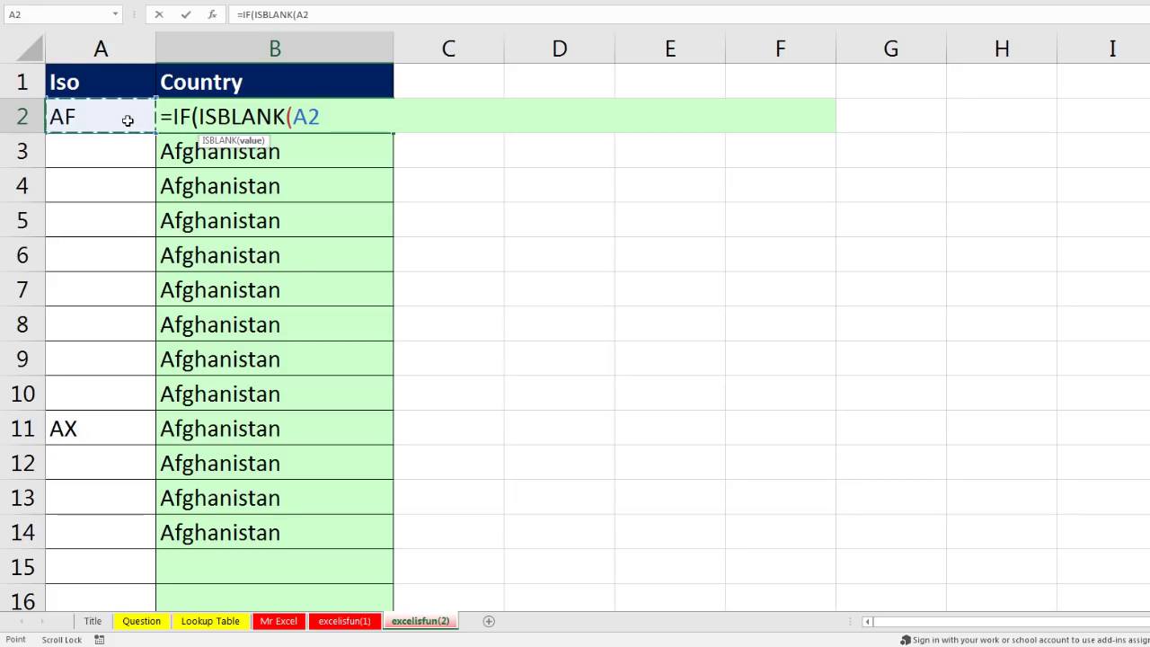
type(")")
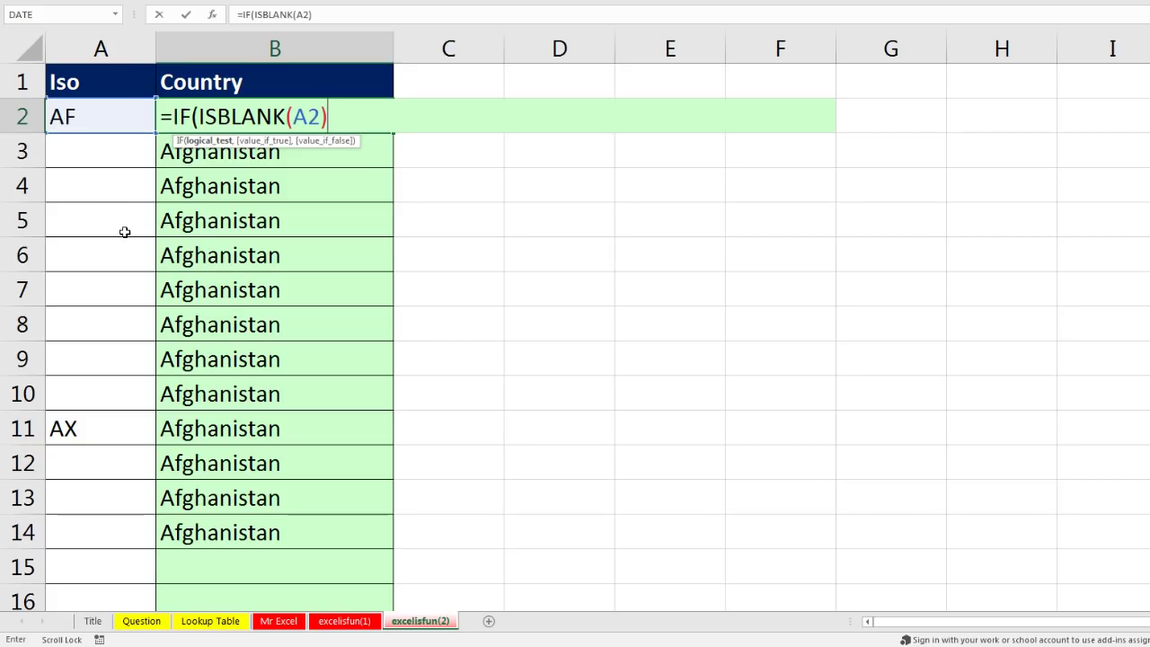
Step: Complete the IF formula in B2 with B1 as the value if true and the copied VLOOKUP as the value if false
type(",")
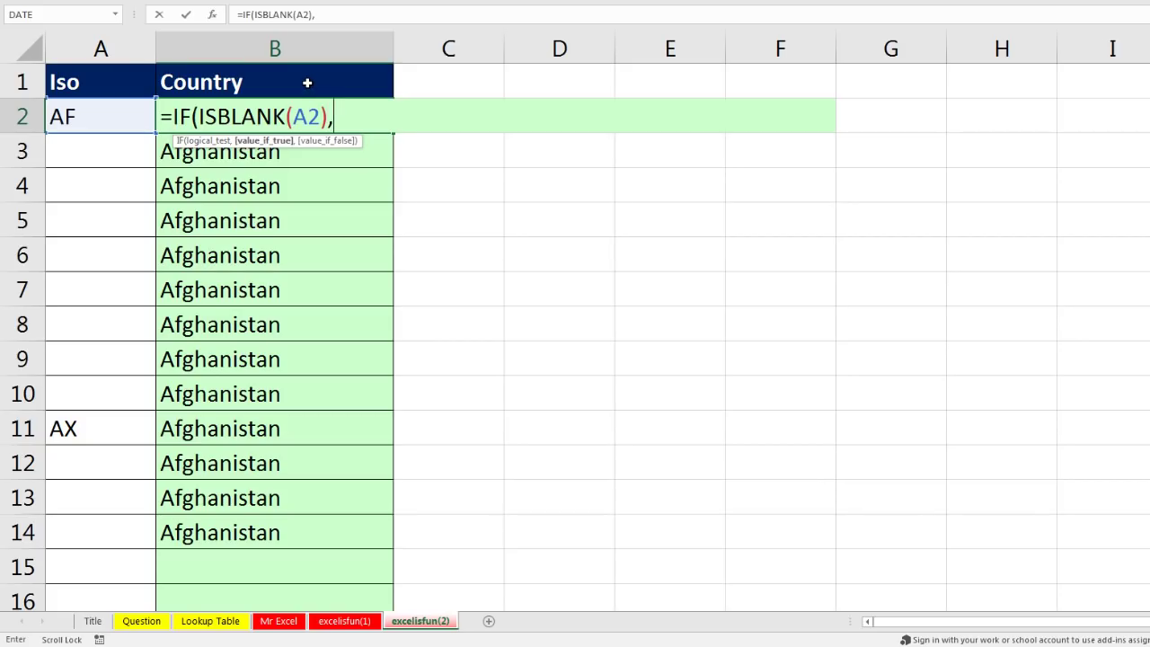
left_click(307, 84)
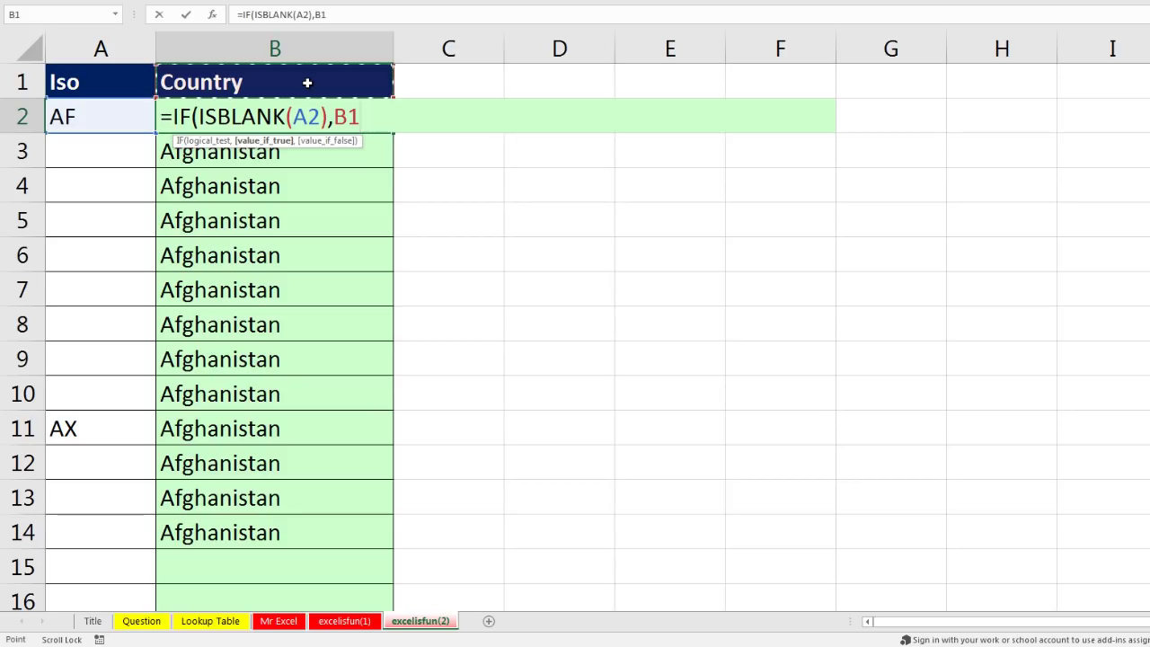
type(",")
key("ctrl+v")
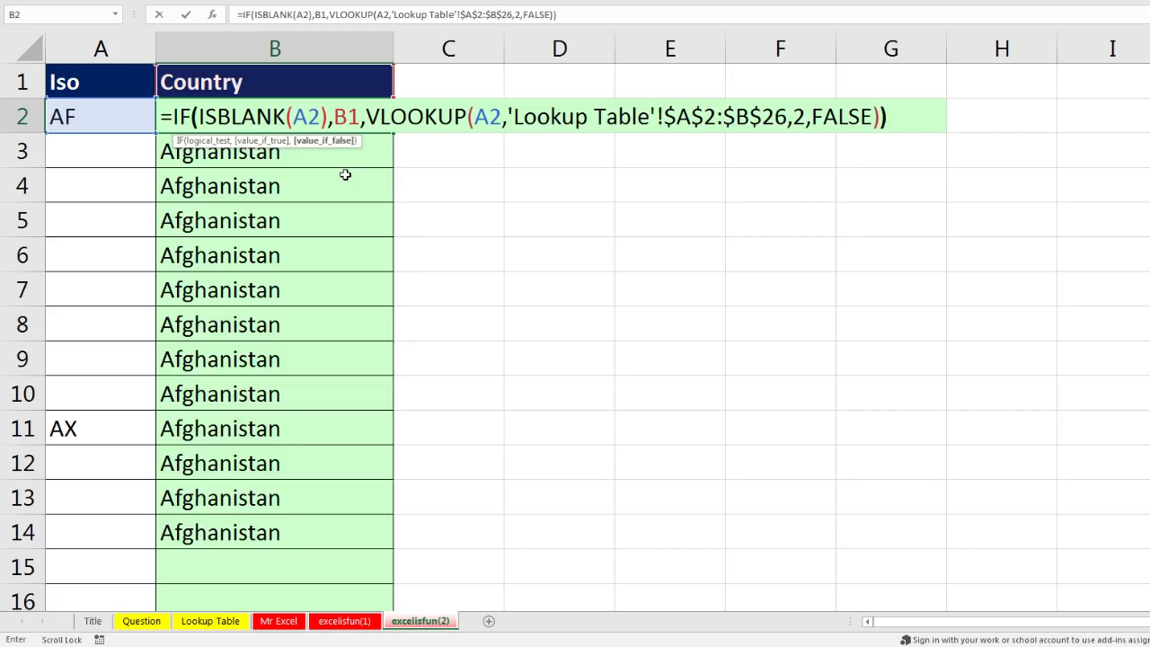
type(")")
key("ctrl+Return")
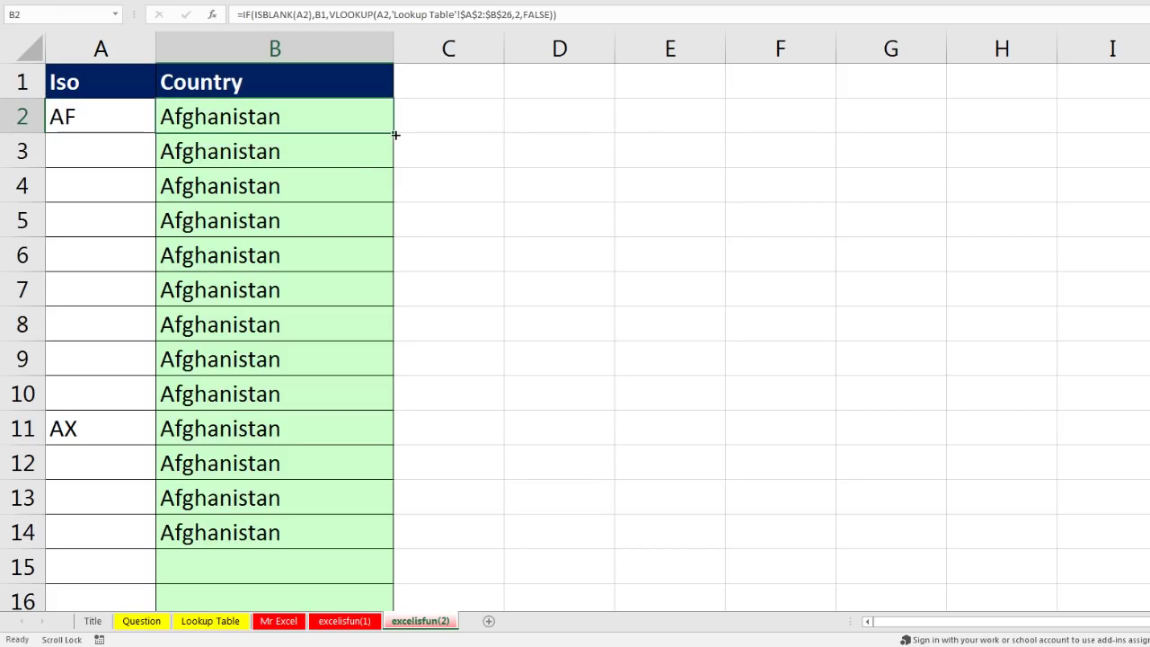
Step: Copy the IF formula from B2 down to B14 and remove the trailing space after AX in A11
double_click(393, 133)
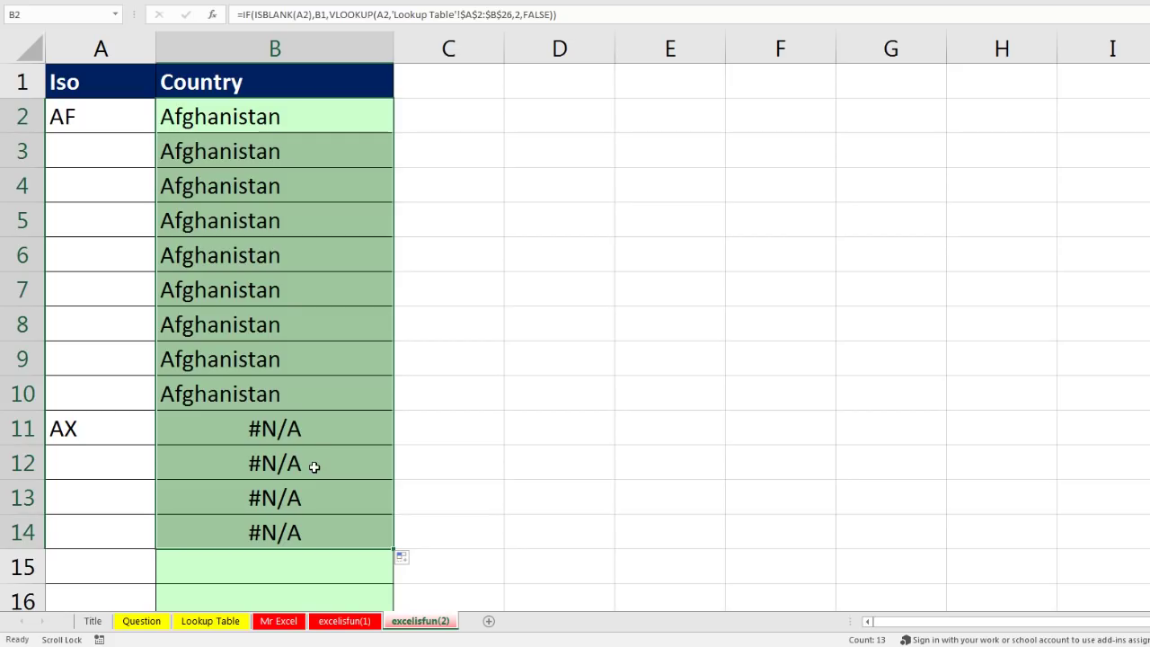
left_click(118, 429)
double_click(118, 428)
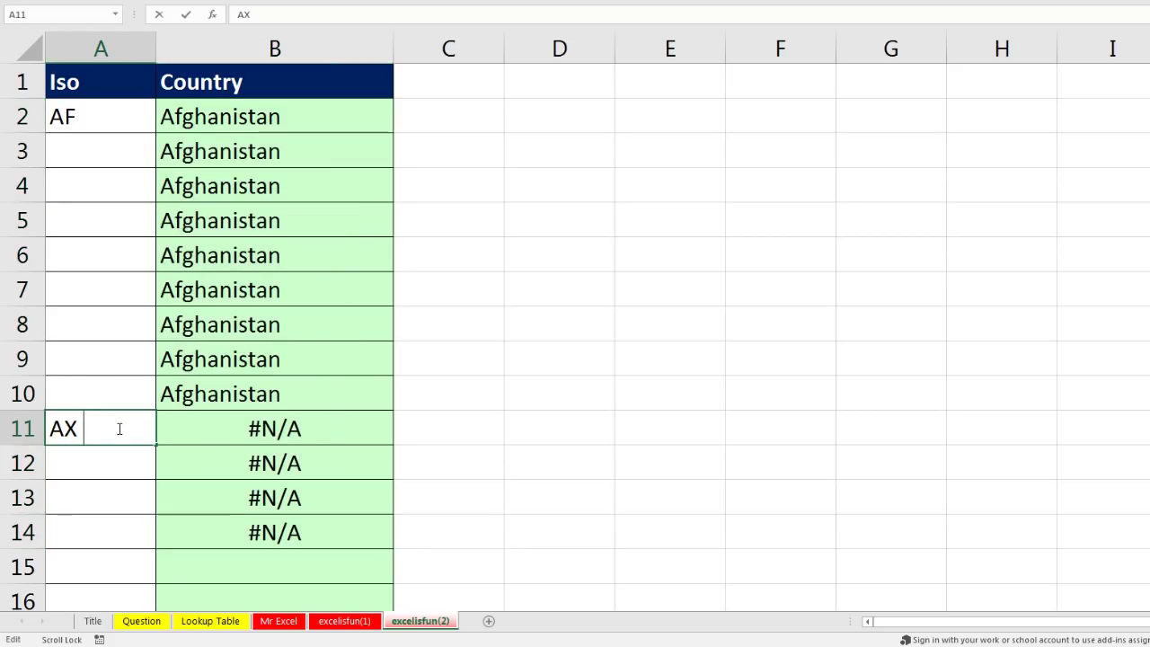
key("Return")
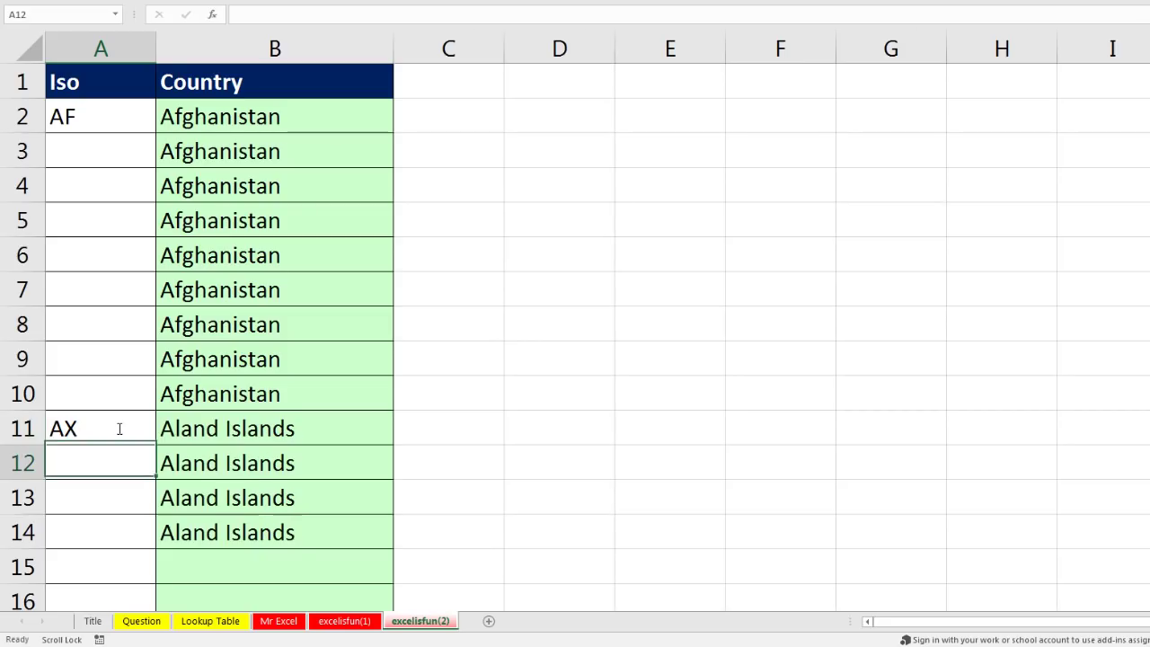
Step: Copy the IF formula from B14 down the rest of the Country column and return to the top of the sheet
left_click(305, 540)
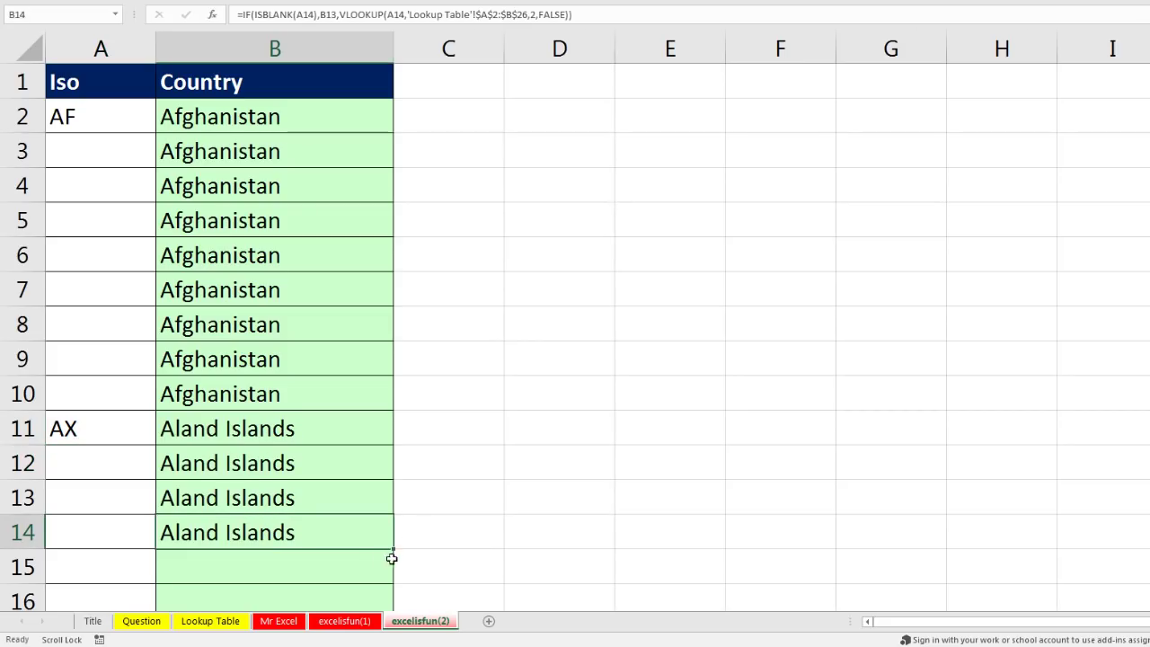
left_click_drag(395, 551, 372, 540)
key("ctrl+Home")
Step: Compare the IF and ISBLANK formula in B2 with the VLOOKUP and LOOKUP formula in B2 of the excelisfun(1) sheet
double_click(300, 120)
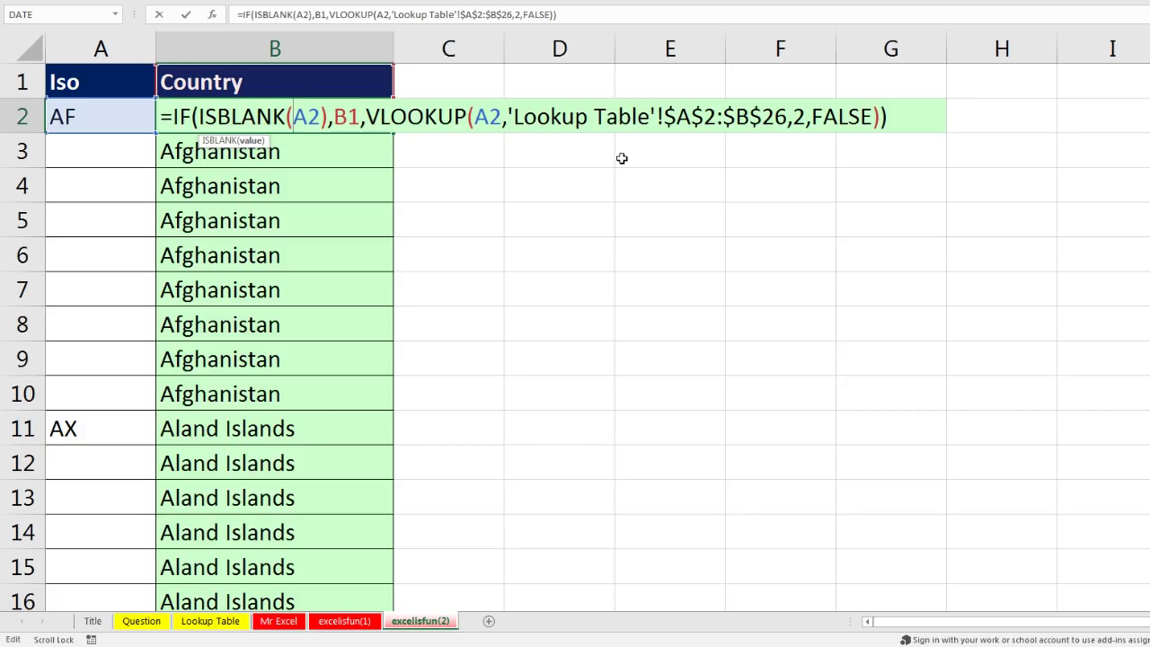
key("ctrl+Return")
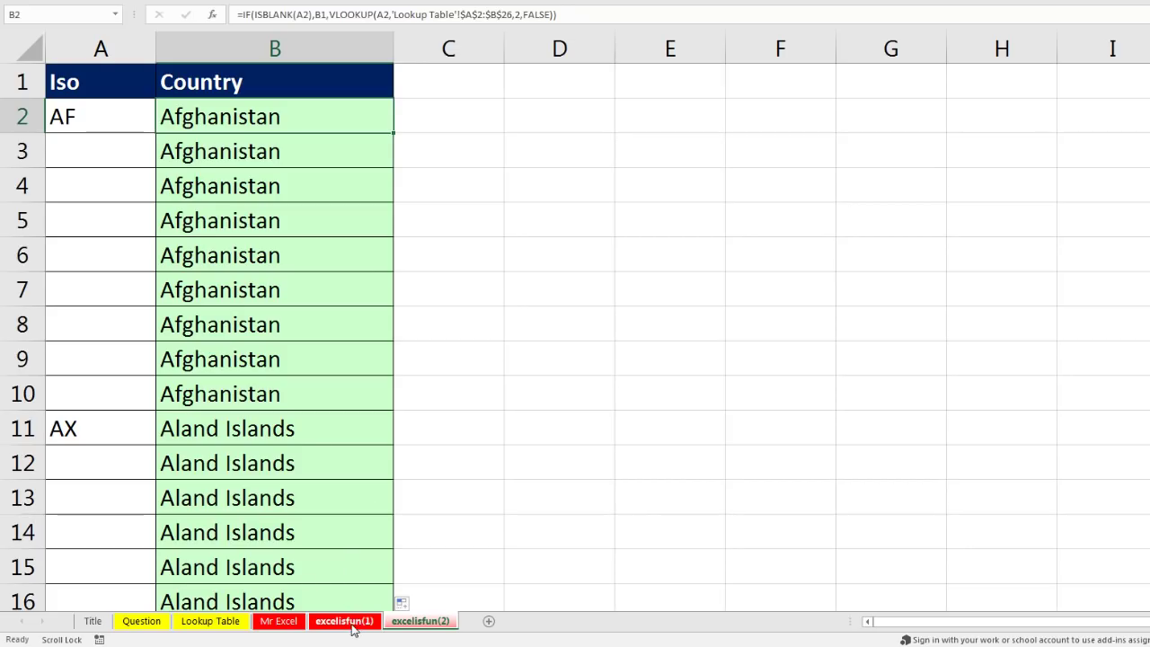
left_click(355, 621)
left_click(294, 113)
key("F2")
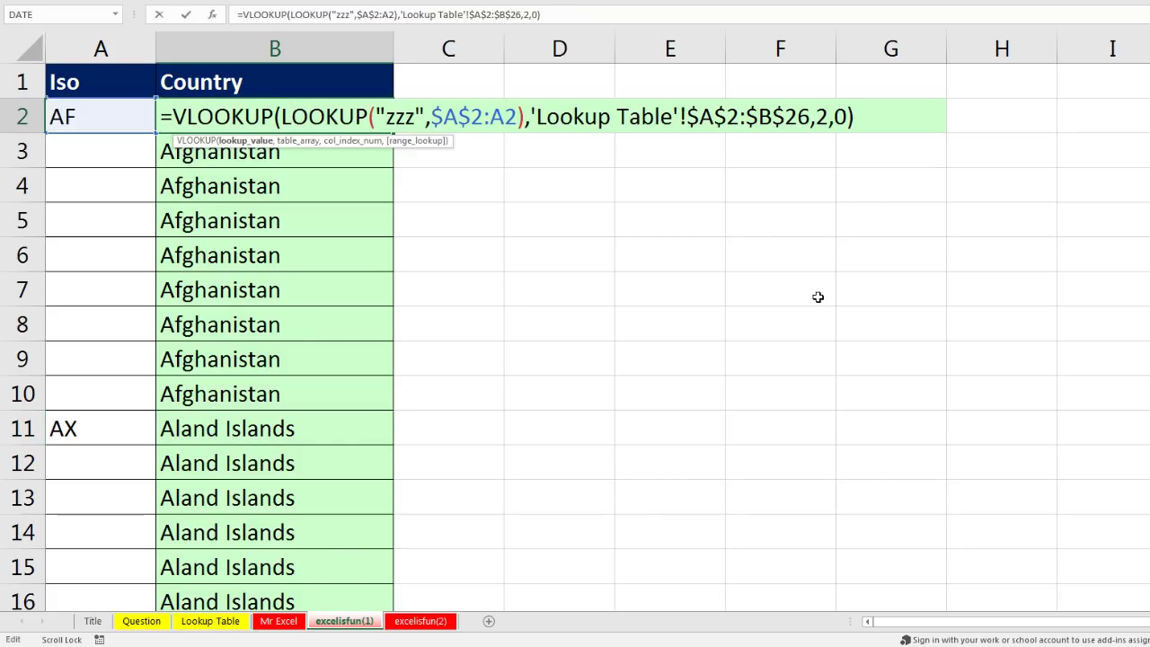